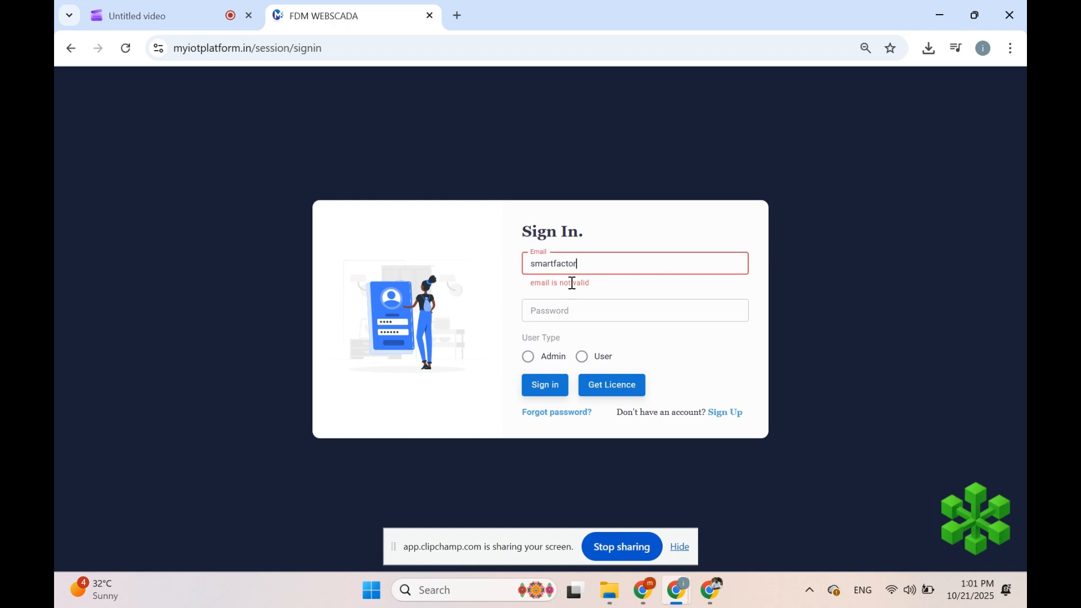
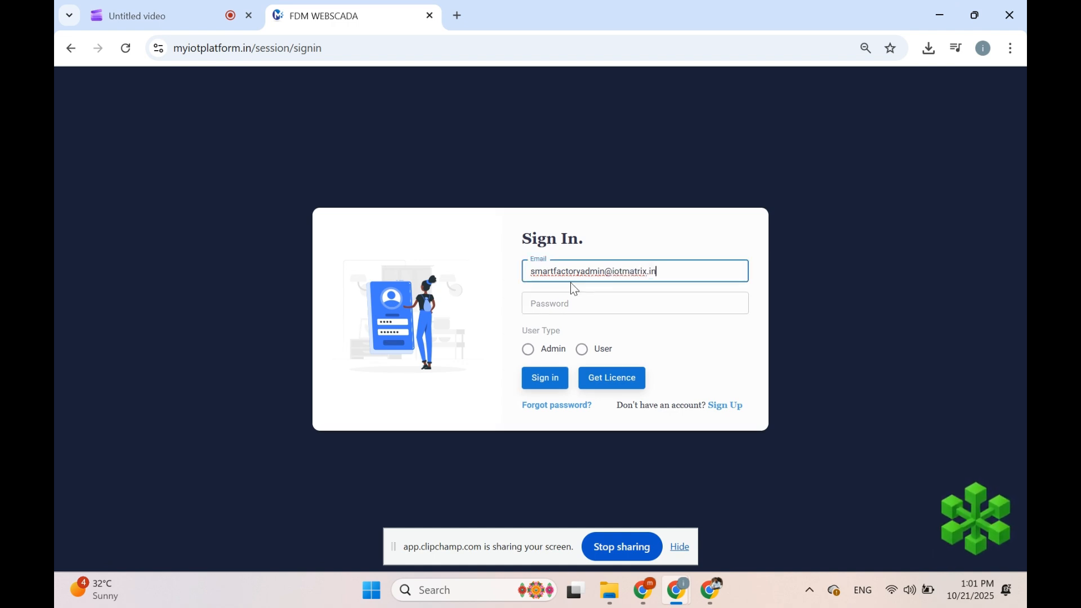
# Step: Sign in with the admin account's email and password, choosing the Admin user type
pyautogui.press('Tab')
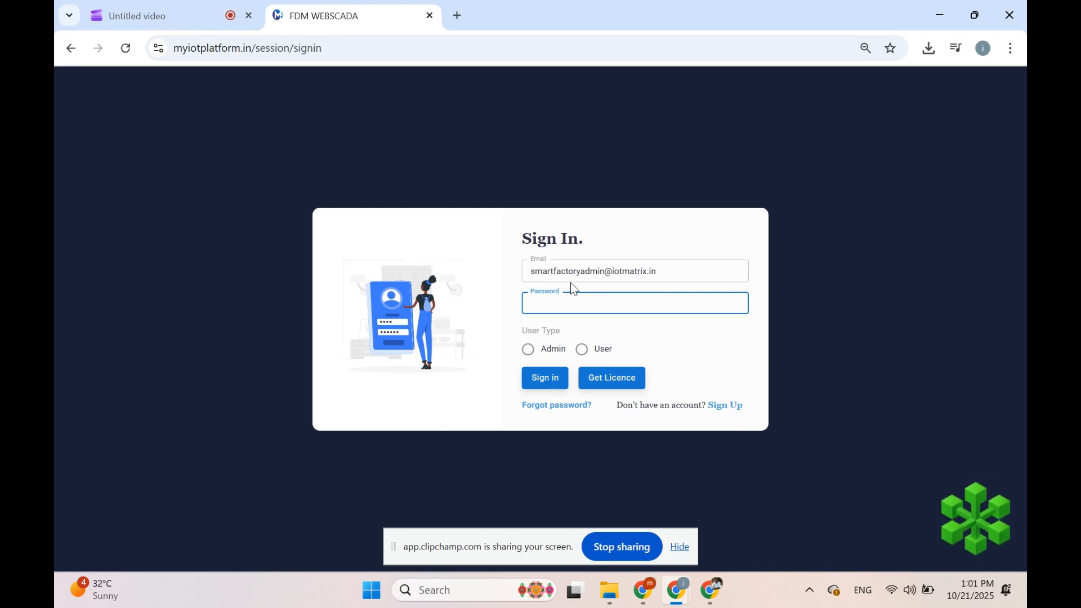
pyautogui.write('••••')
pyautogui.click(549, 350)
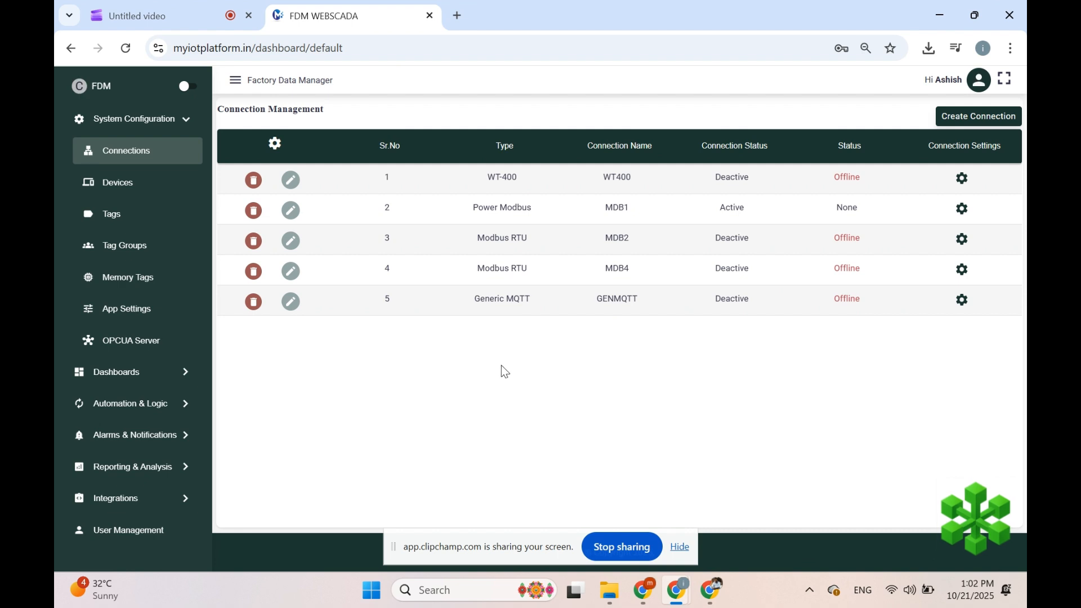
# Step: Go to Alarm Management under Alarms & Notifications and start adding a new alarm
pyautogui.click(136, 118)
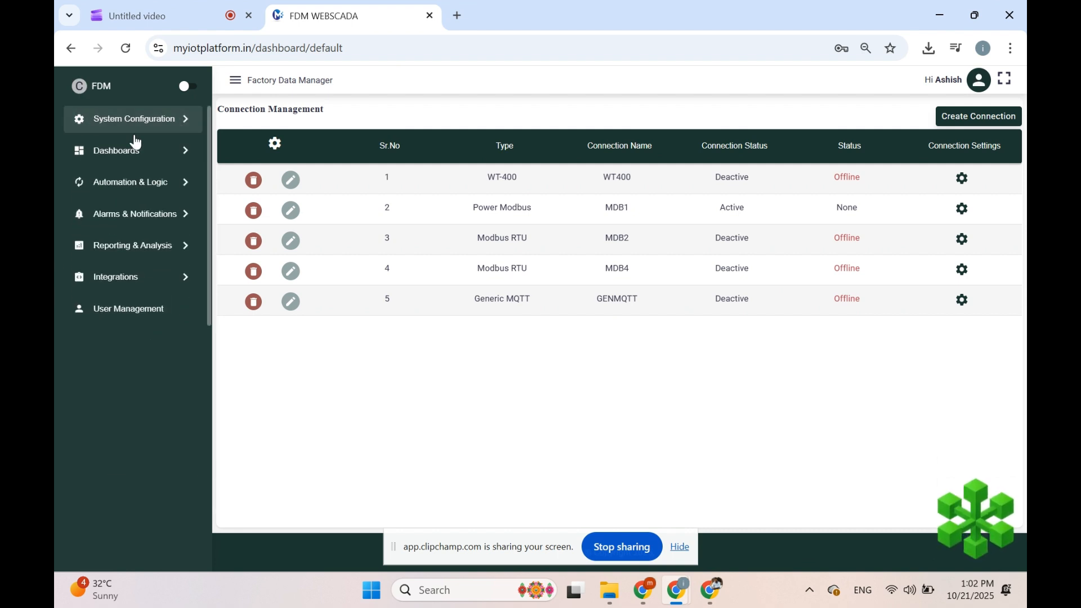
pyautogui.click(154, 224)
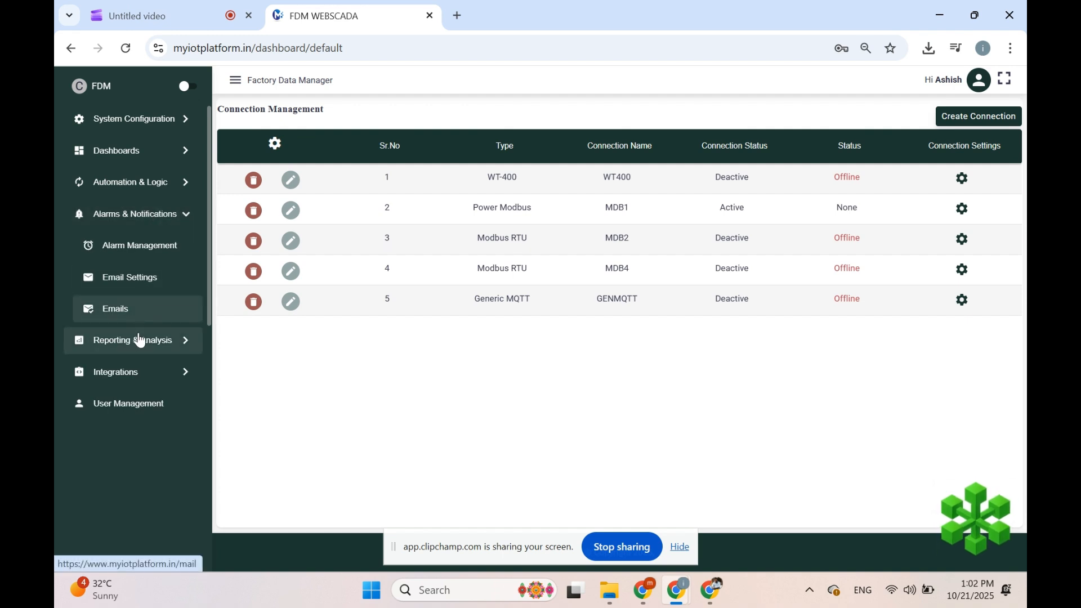
pyautogui.click(160, 253)
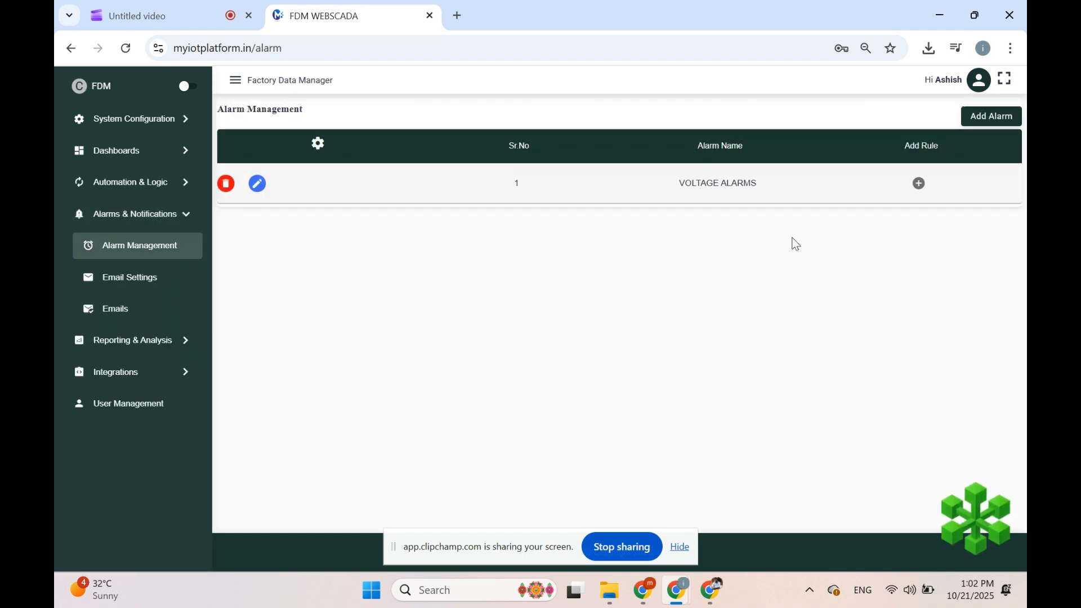
pyautogui.click(989, 118)
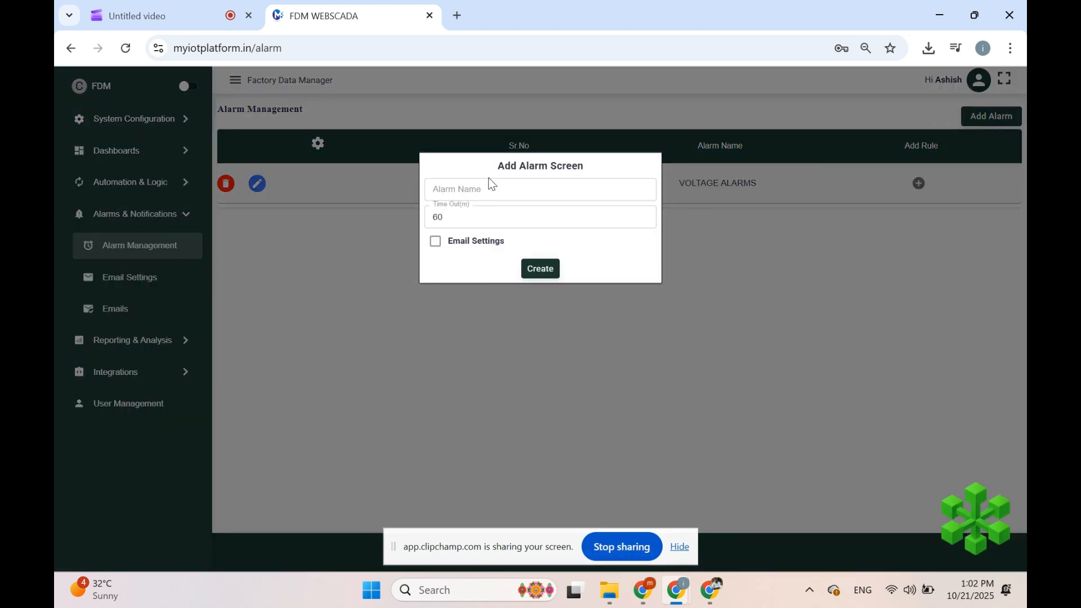
# Step: Create a new alarm named TRANFORMER ALARMS
pyautogui.click(489, 197)
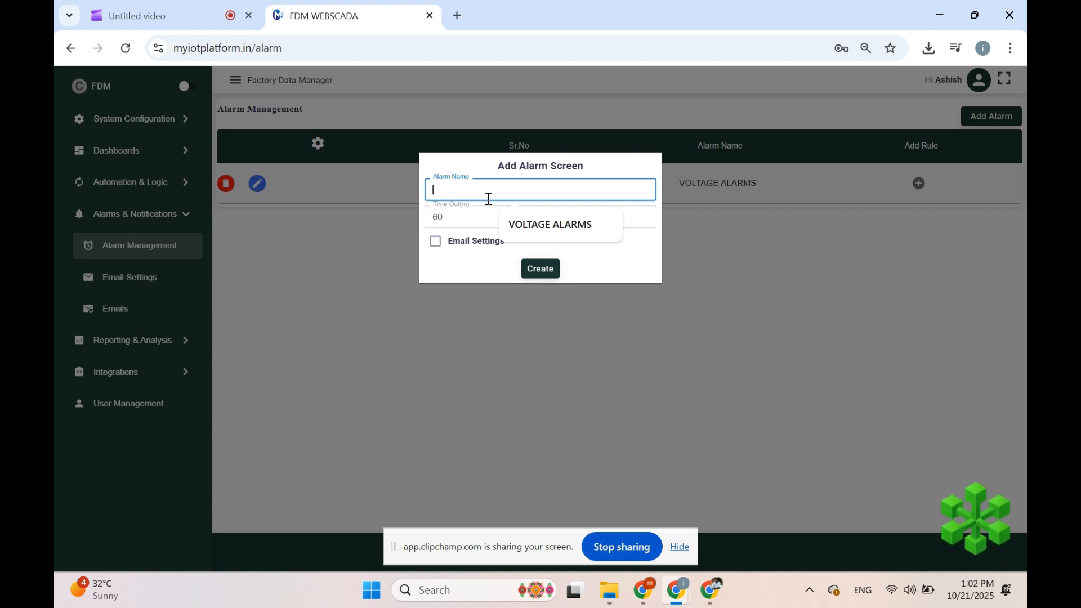
pyautogui.write('TRAN')
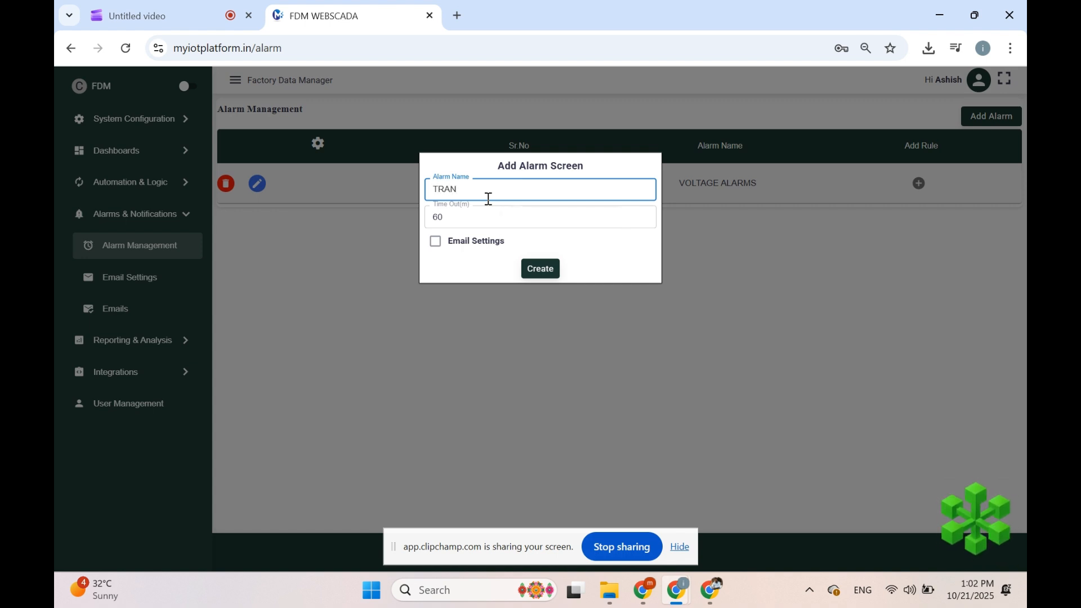
pyautogui.write('FORMER ALARMS')
pyautogui.click(542, 269)
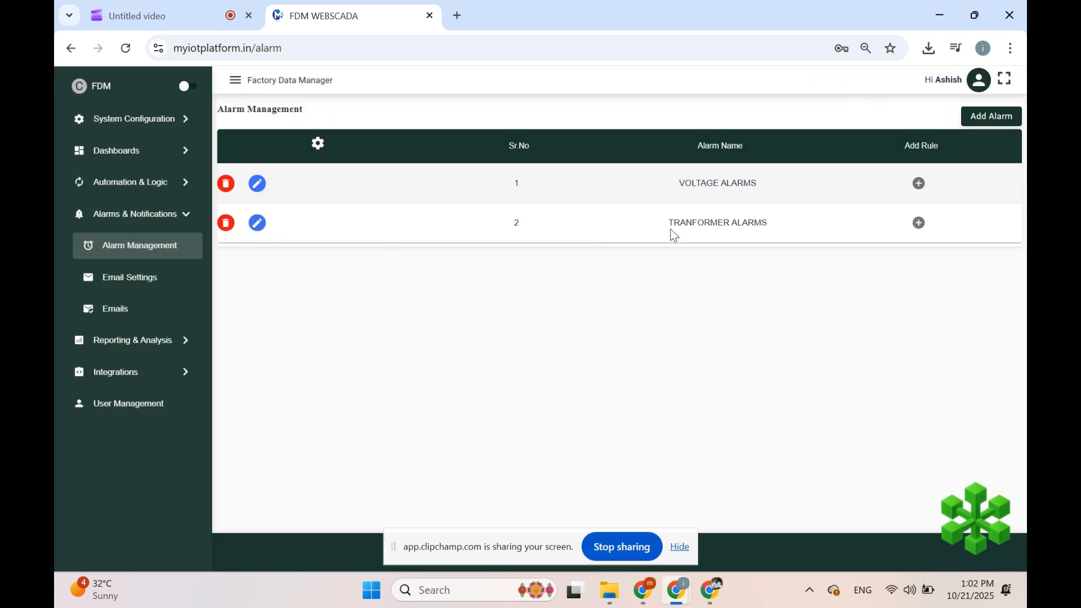
# Step: Correct the alarm name to TRANSFORMER ALARMS and open its rules page
pyautogui.moveTo(669, 226); pyautogui.dragTo(762, 225)
pyautogui.click(258, 224)
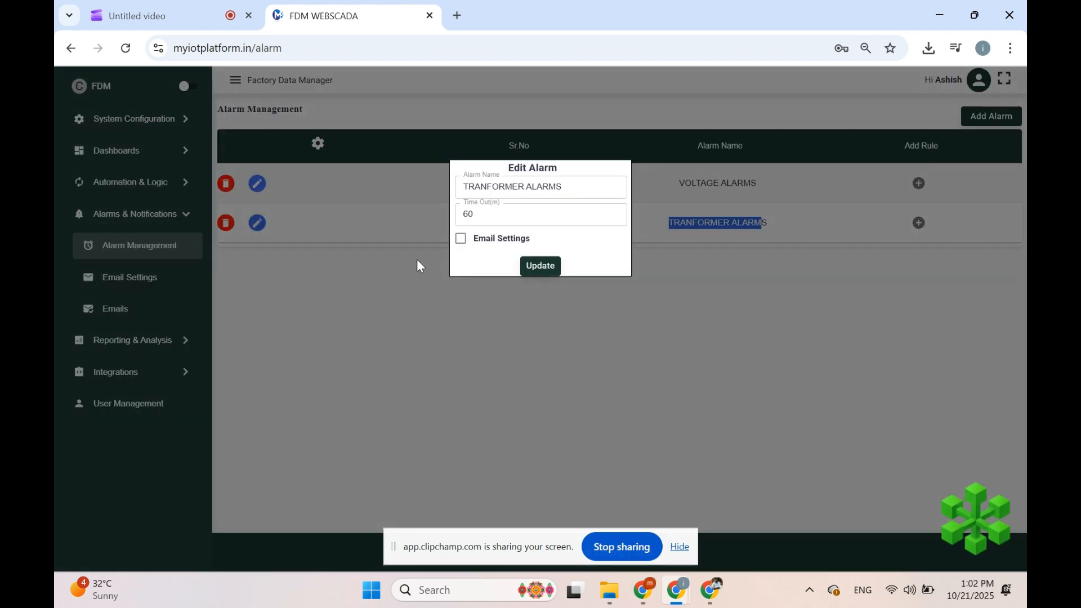
pyautogui.click(482, 184)
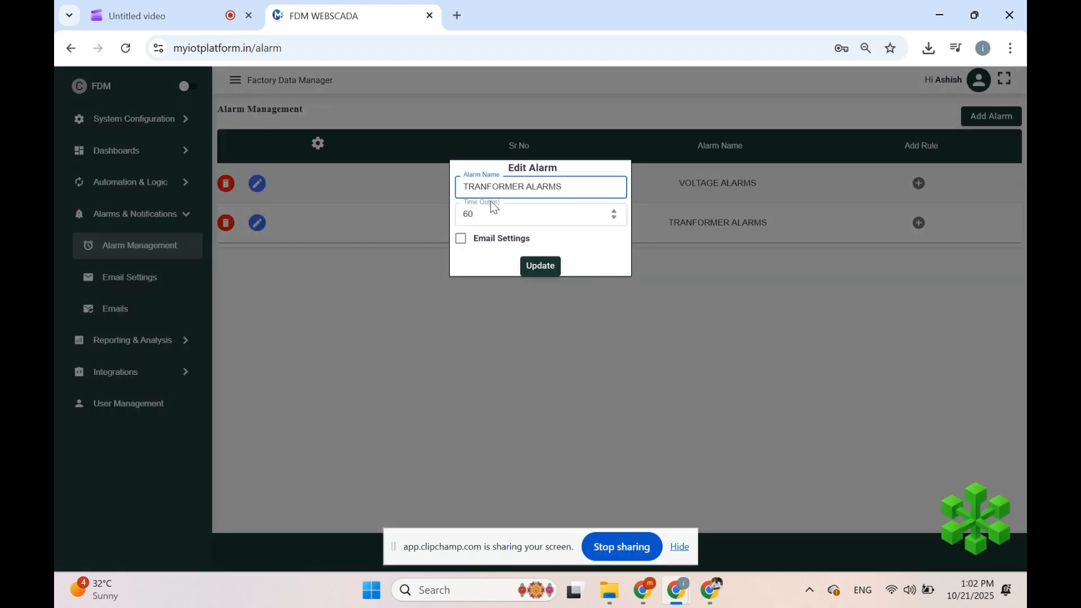
pyautogui.write('S')
pyautogui.click(535, 267)
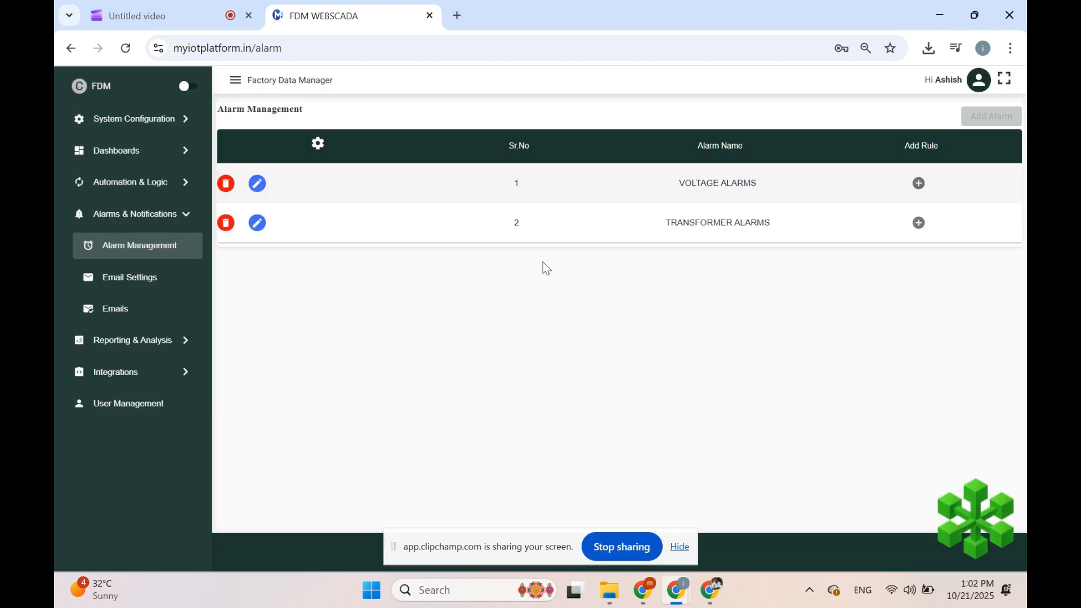
pyautogui.click(919, 223)
# Step: Start a new rule named TRF VOLTAGE ALARMS that monitors a tag
pyautogui.click(923, 118)
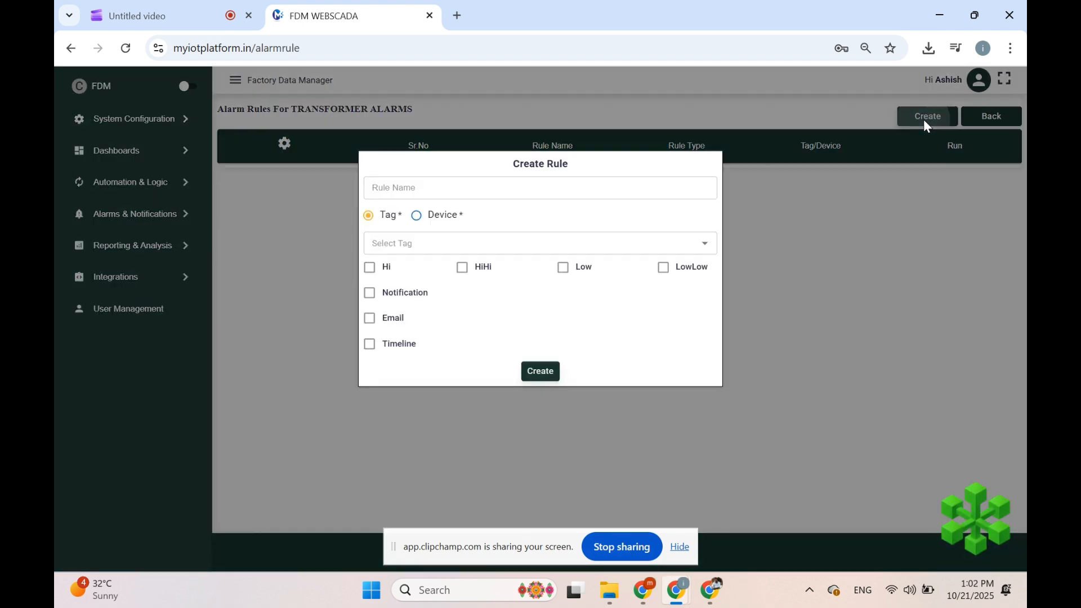
pyautogui.click(535, 190)
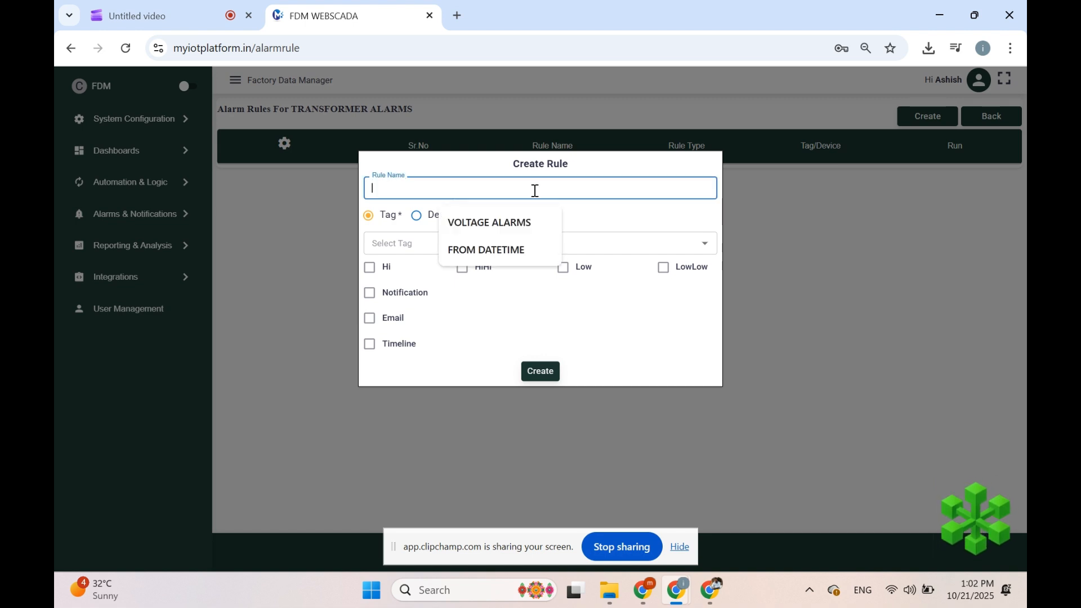
pyautogui.write('TRF')
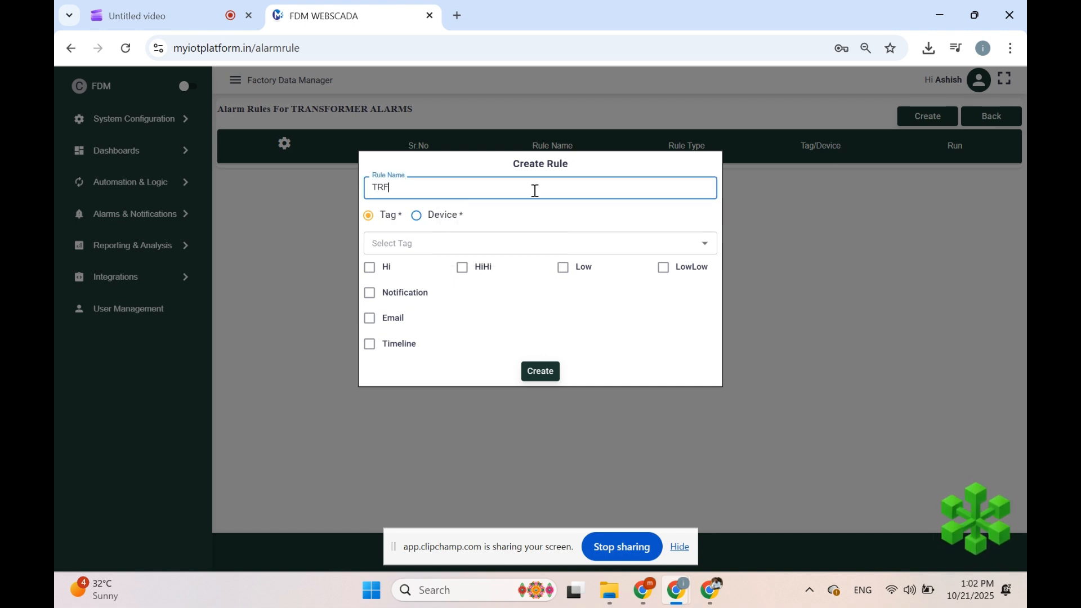
pyautogui.write(' VOLTAGE ALARMS')
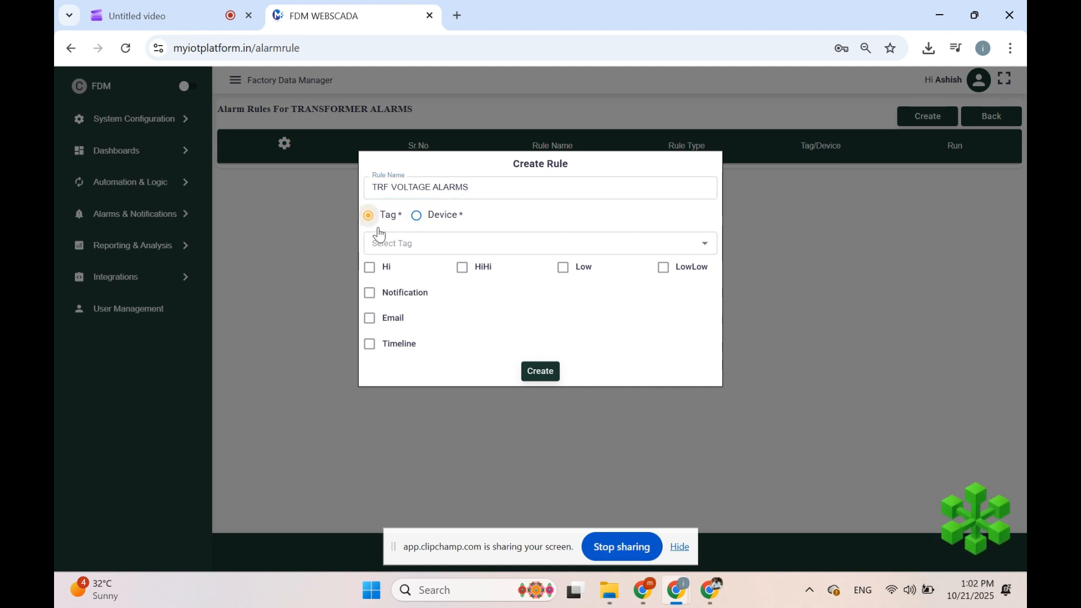
pyautogui.click(387, 242)
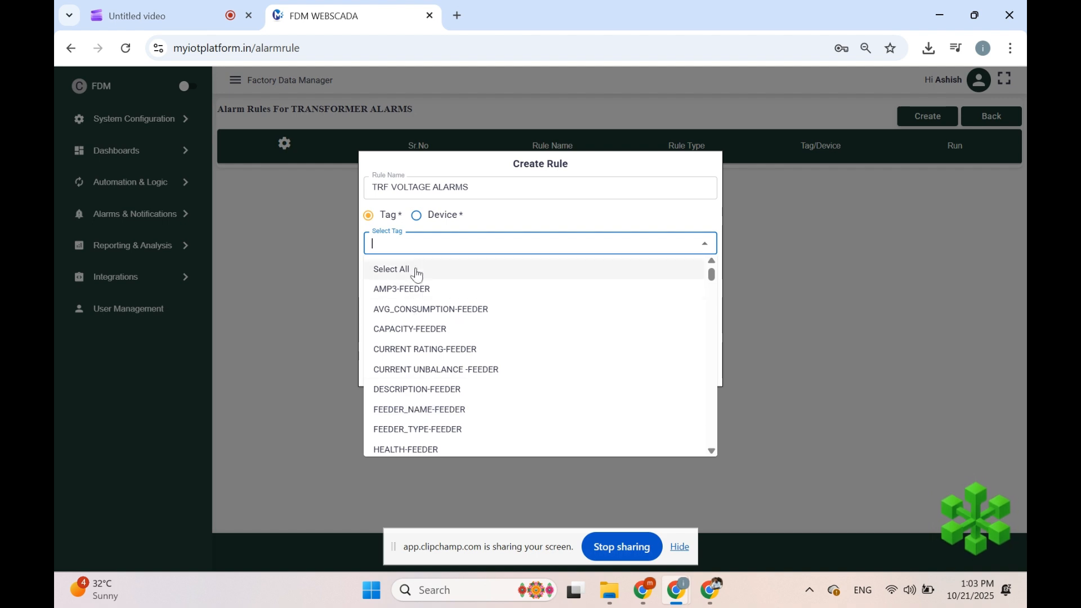
# Step: Search tags for 'trans' and select the AVG_LL and BR TRANSFORMER INCOMER tags
pyautogui.click(417, 215)
pyautogui.click(447, 225)
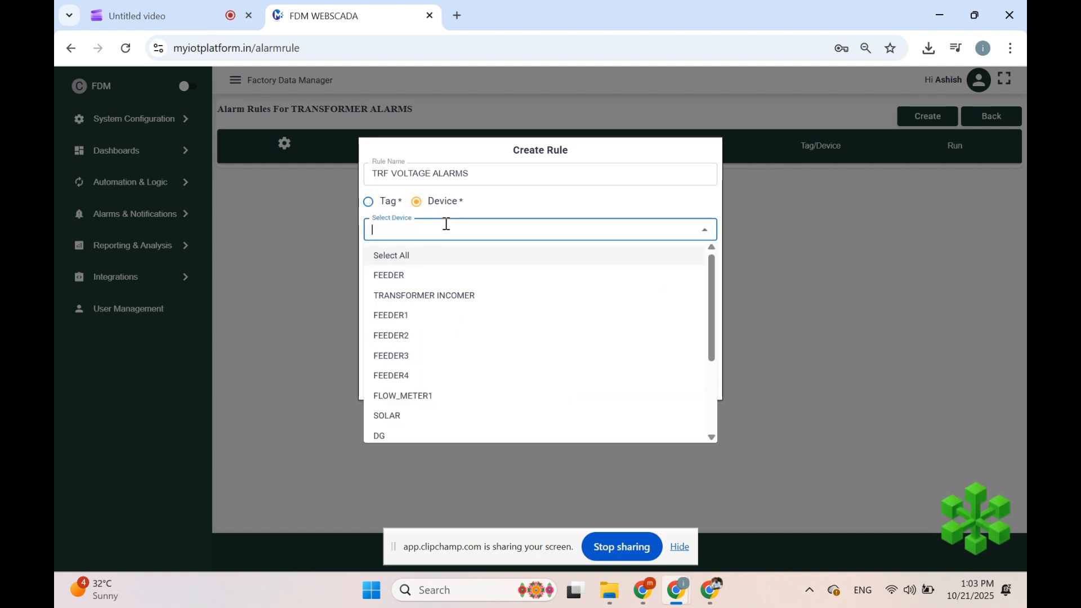
pyautogui.click(369, 202)
pyautogui.click(383, 245)
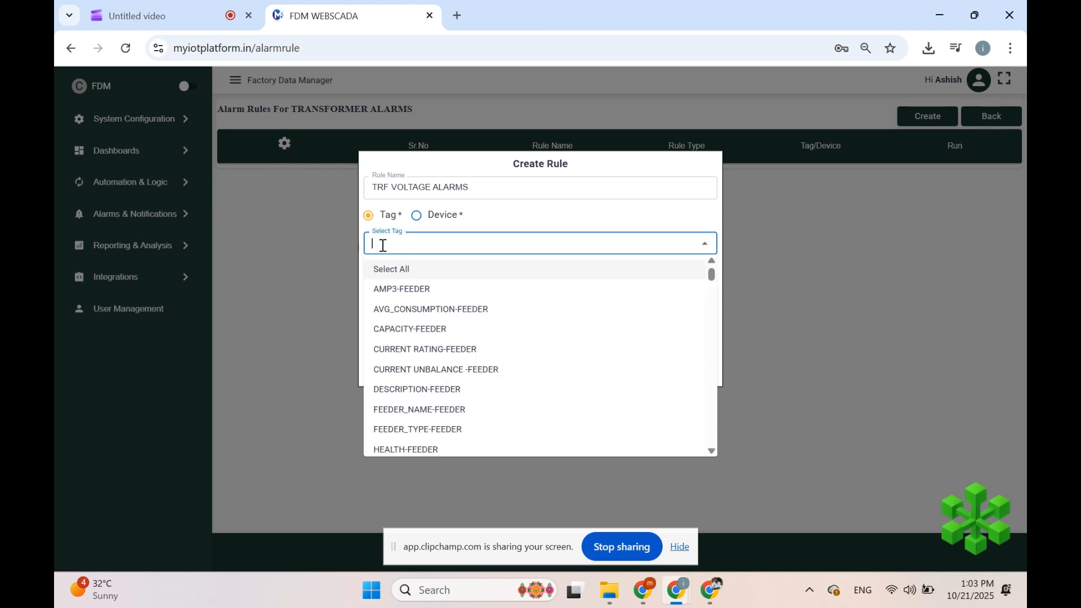
pyautogui.write('tr')
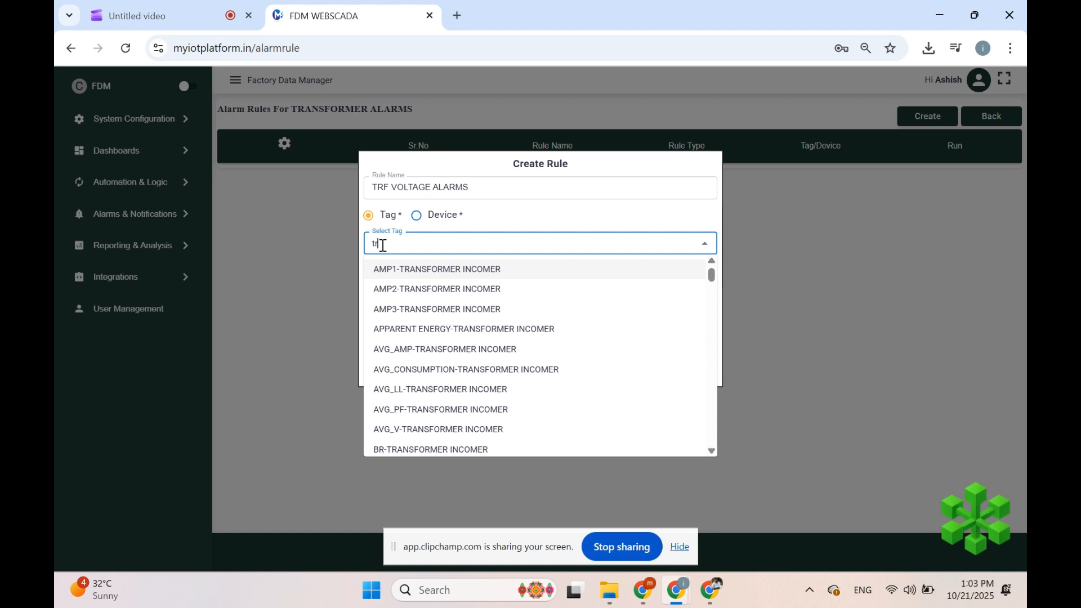
pyautogui.write('and')
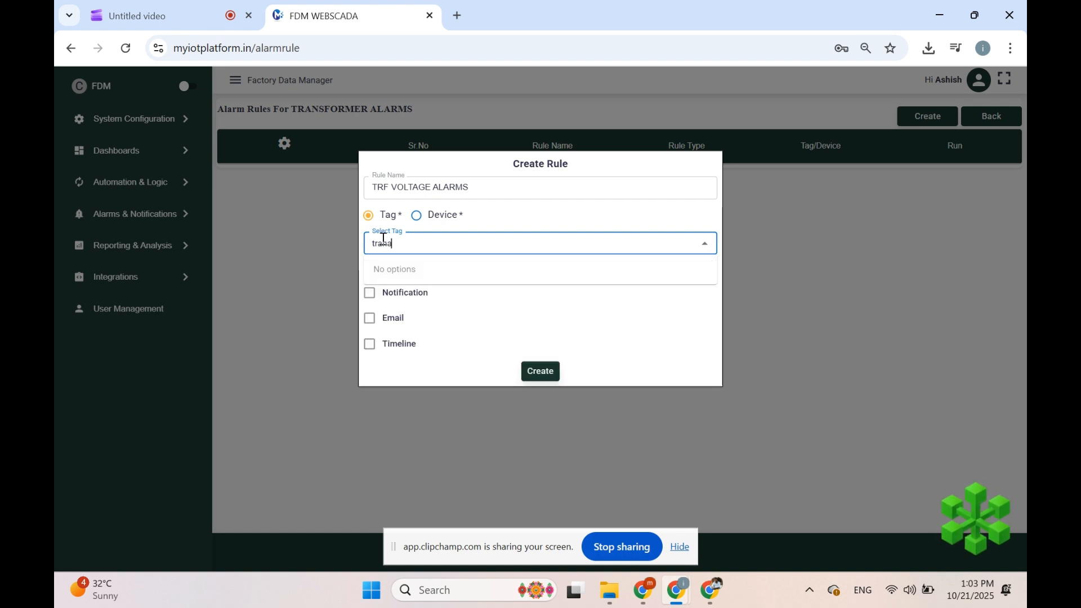
pyautogui.press('BackSpace')
pyautogui.write('s')
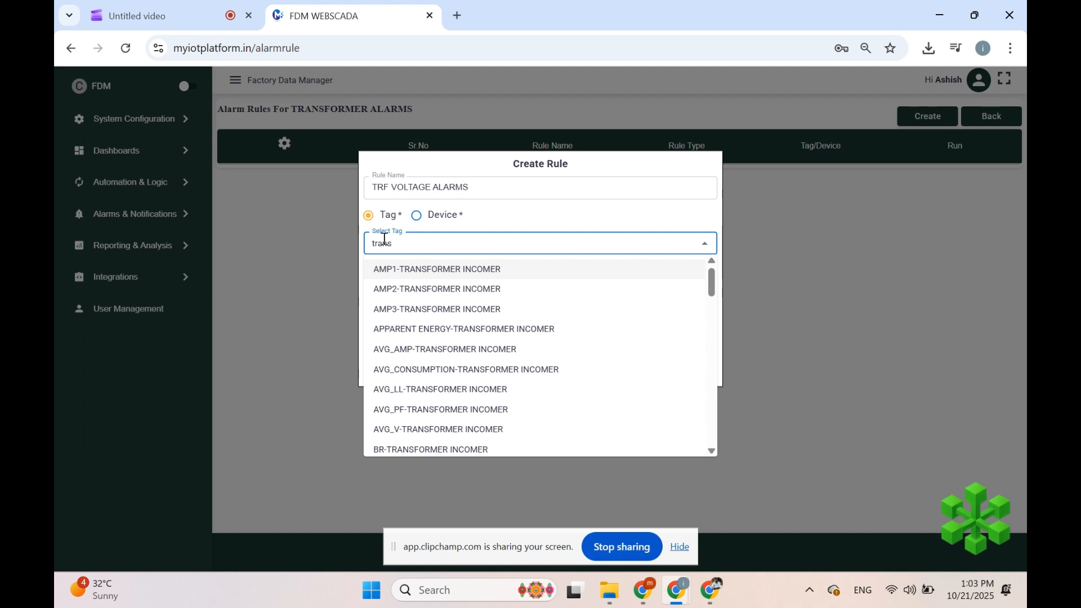
pyautogui.scroll(-2, 443, 431)
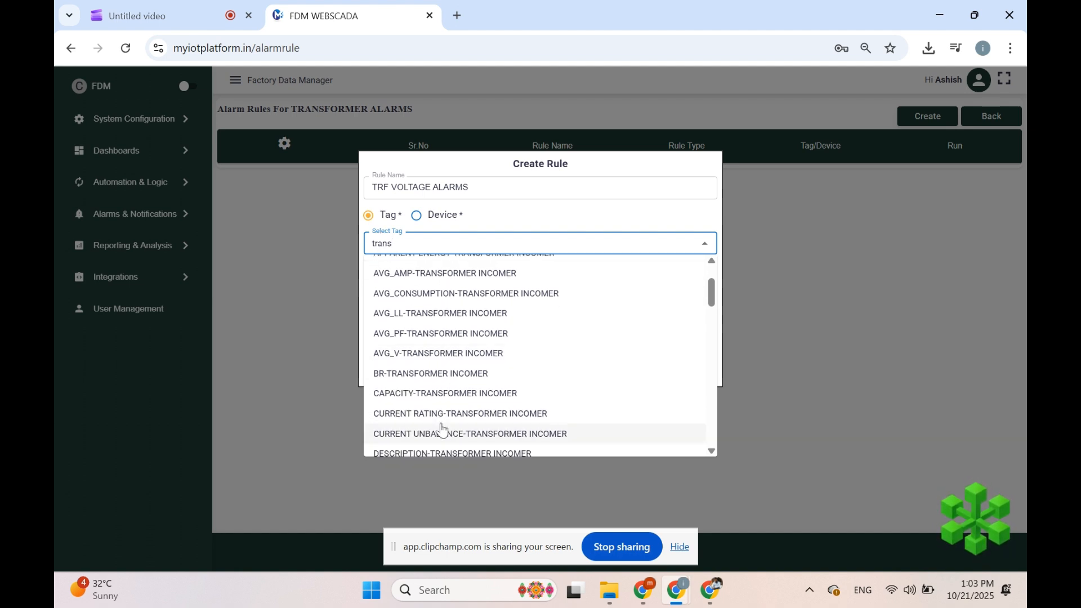
pyautogui.click(453, 355)
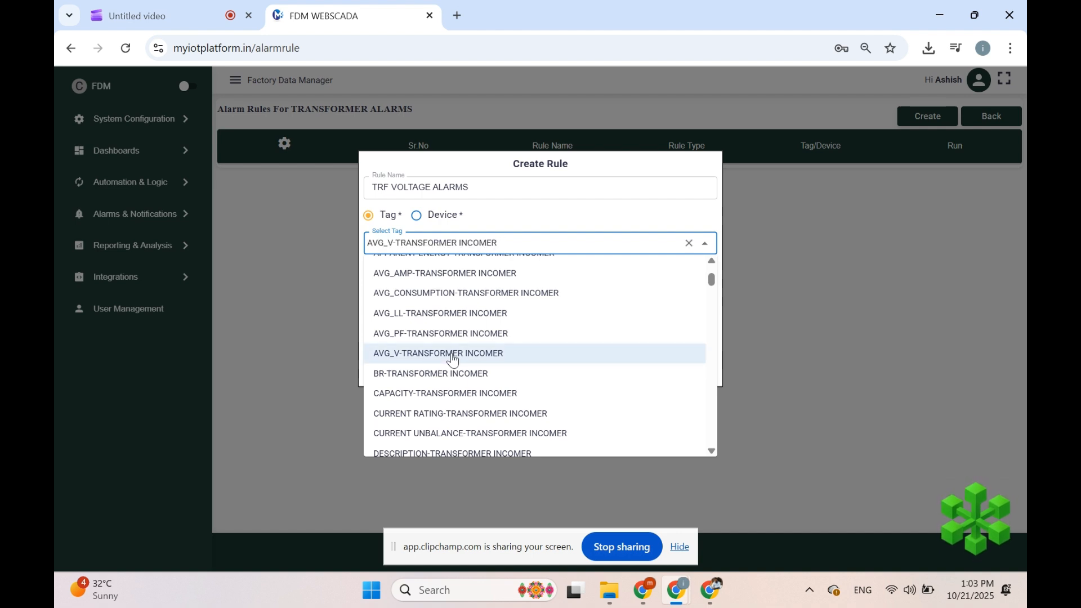
pyautogui.click(470, 320)
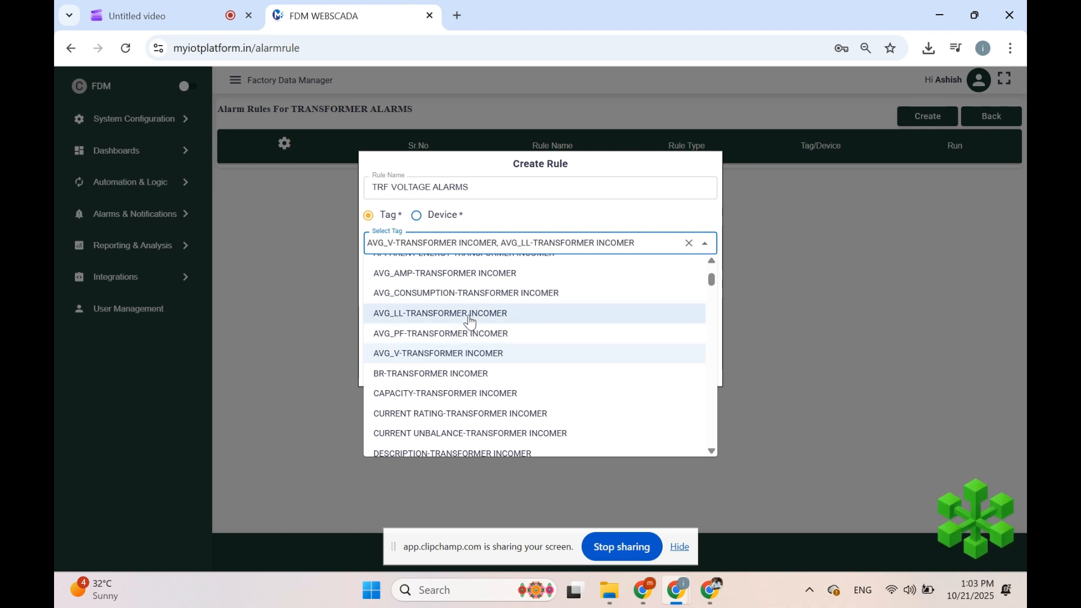
pyautogui.click(450, 355)
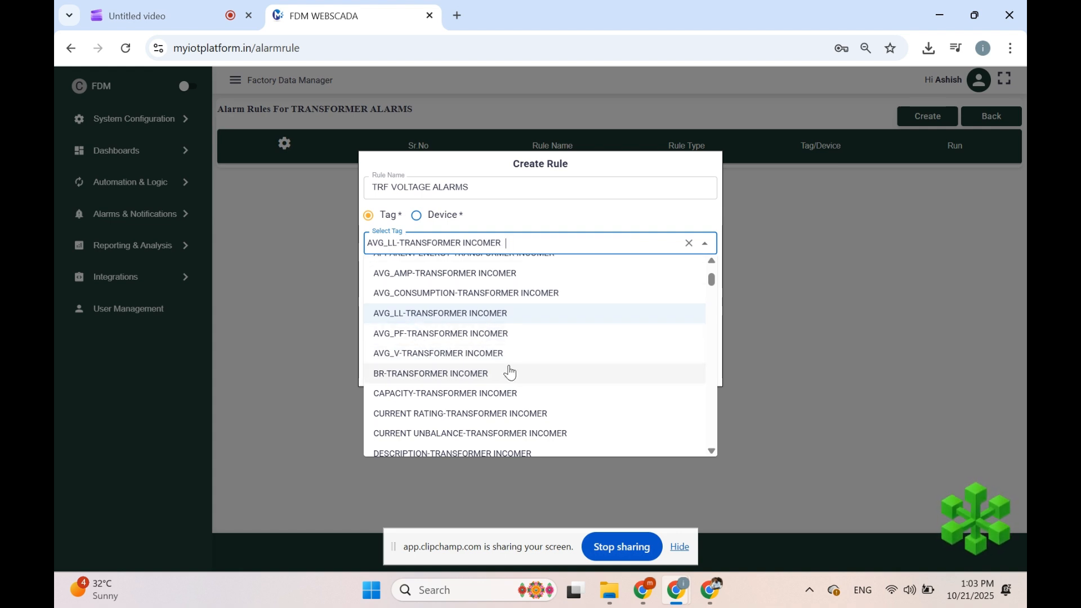
pyautogui.click(481, 373)
pyautogui.scroll(1, 484, 342)
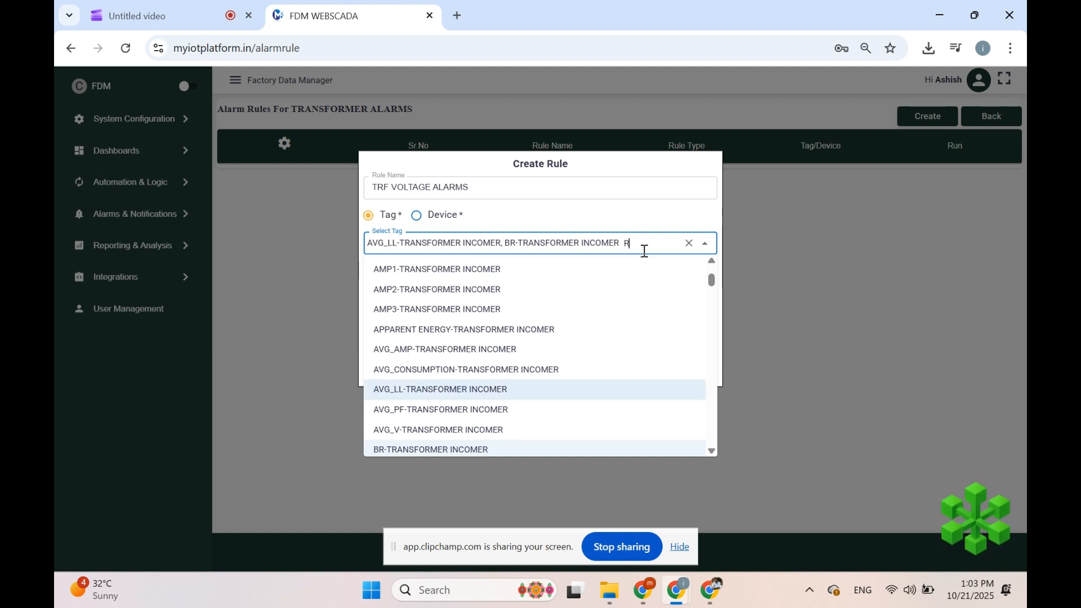
# Step: Add the RY and YB TRANSFORMER INCOMER tags to the rule
pyautogui.write('RY')
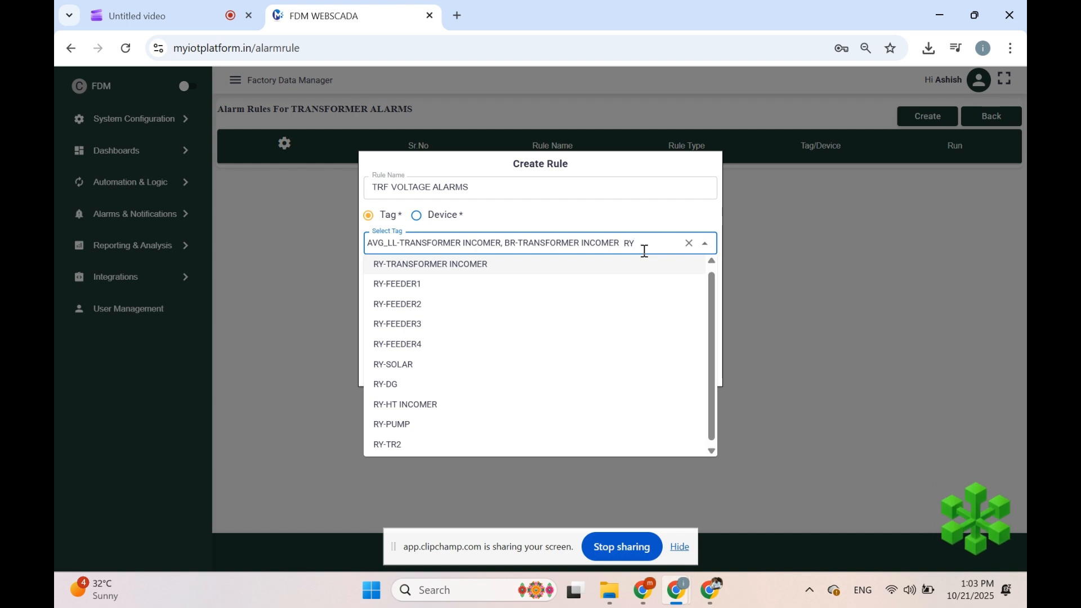
pyautogui.click(524, 272)
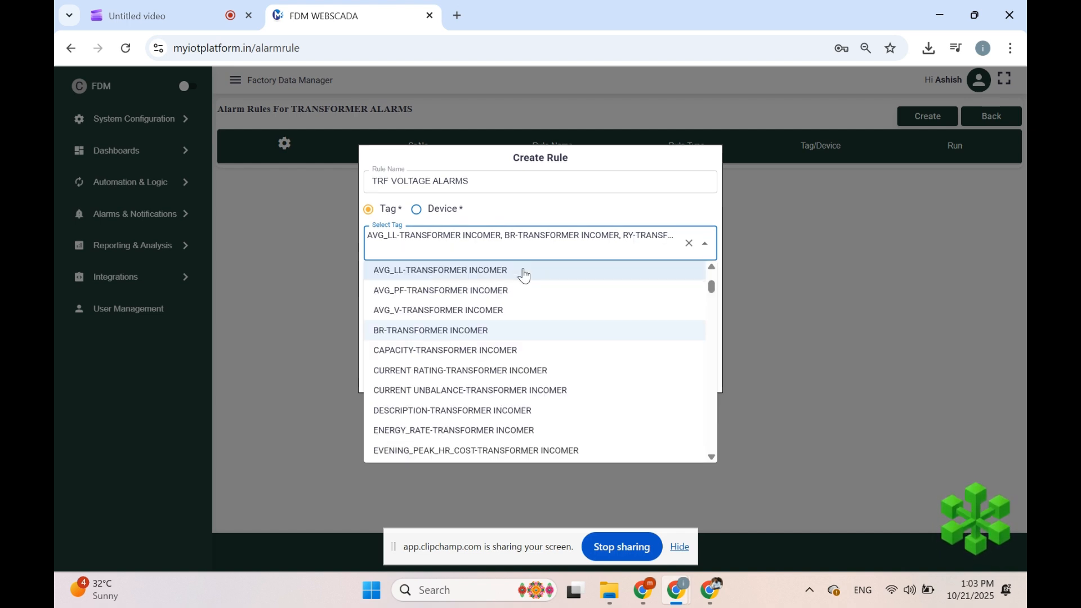
pyautogui.write('YB')
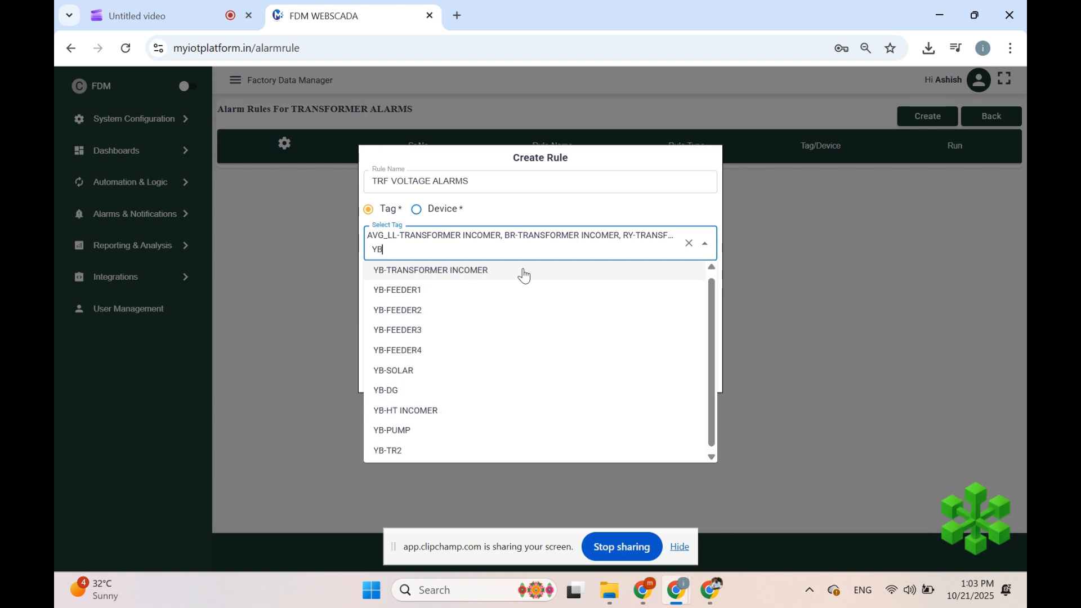
pyautogui.click(524, 273)
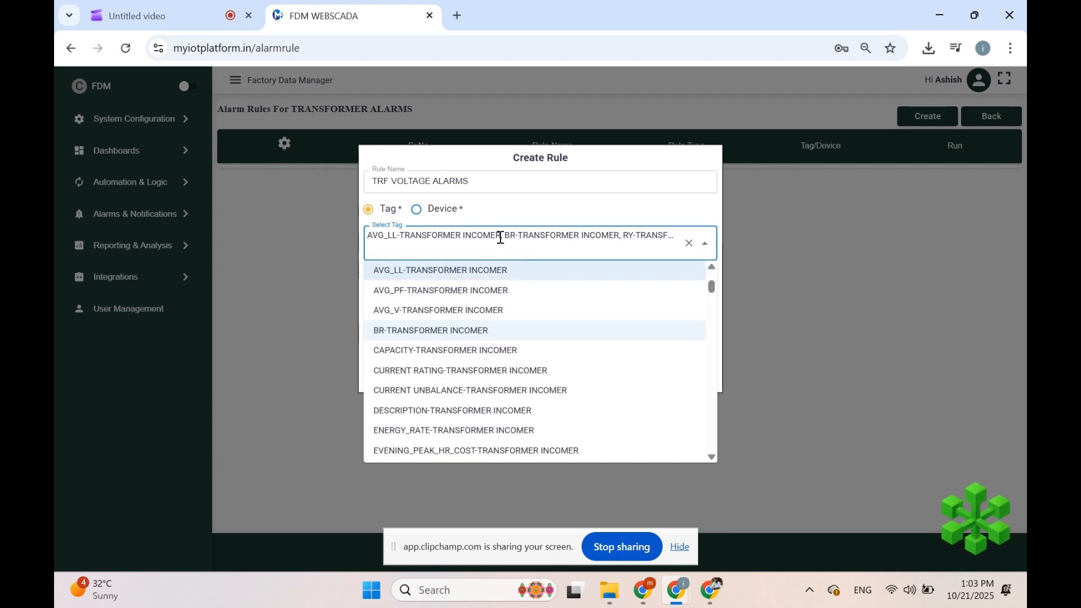
pyautogui.click(582, 211)
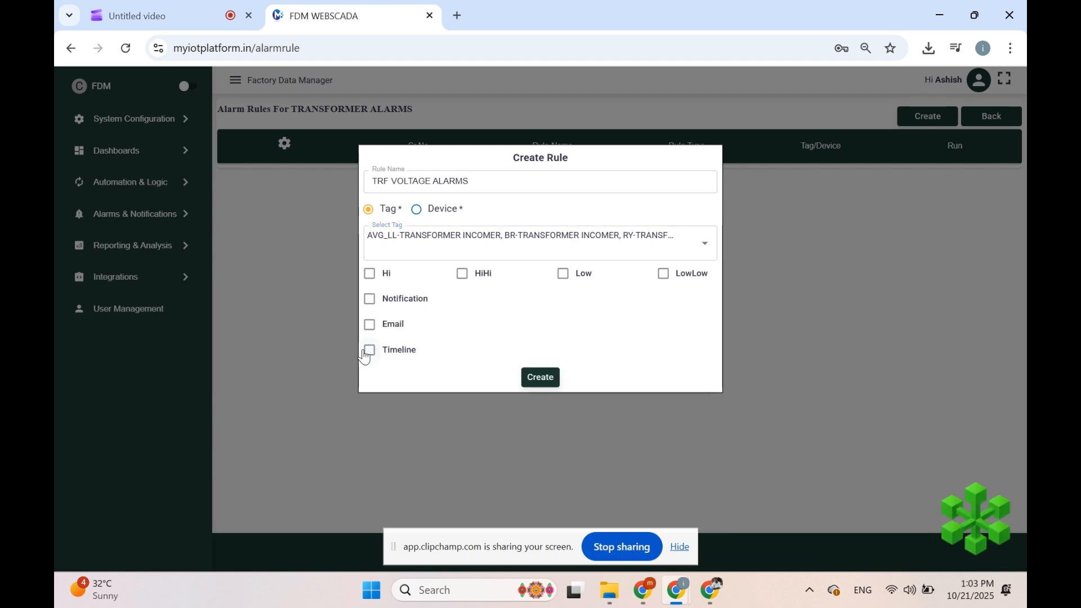
# Step: Enable the Hi and Low limits with values 440 and 390
pyautogui.click(370, 275)
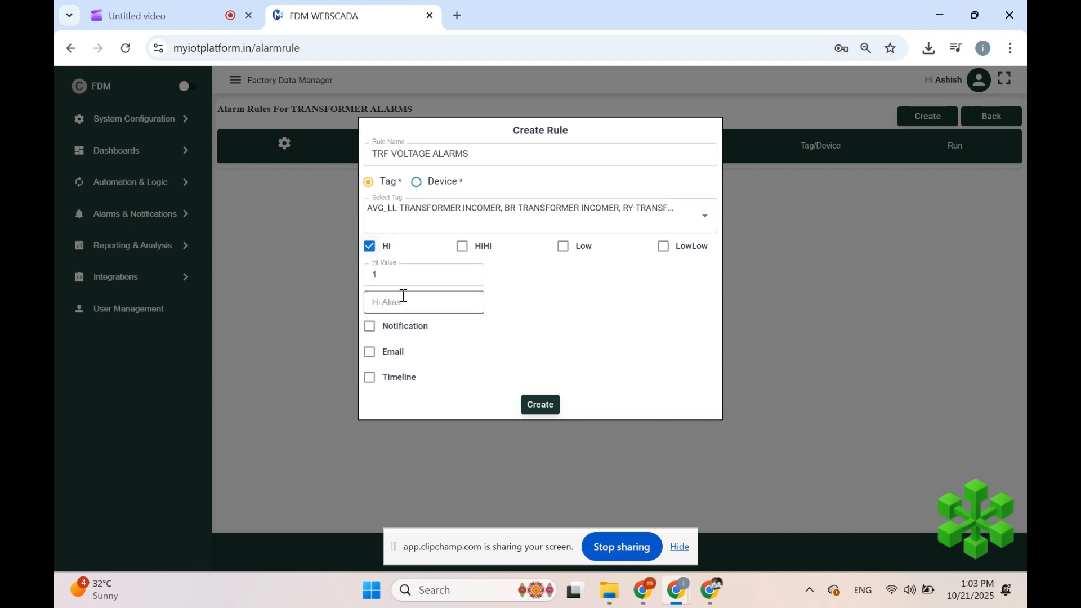
pyautogui.click(563, 247)
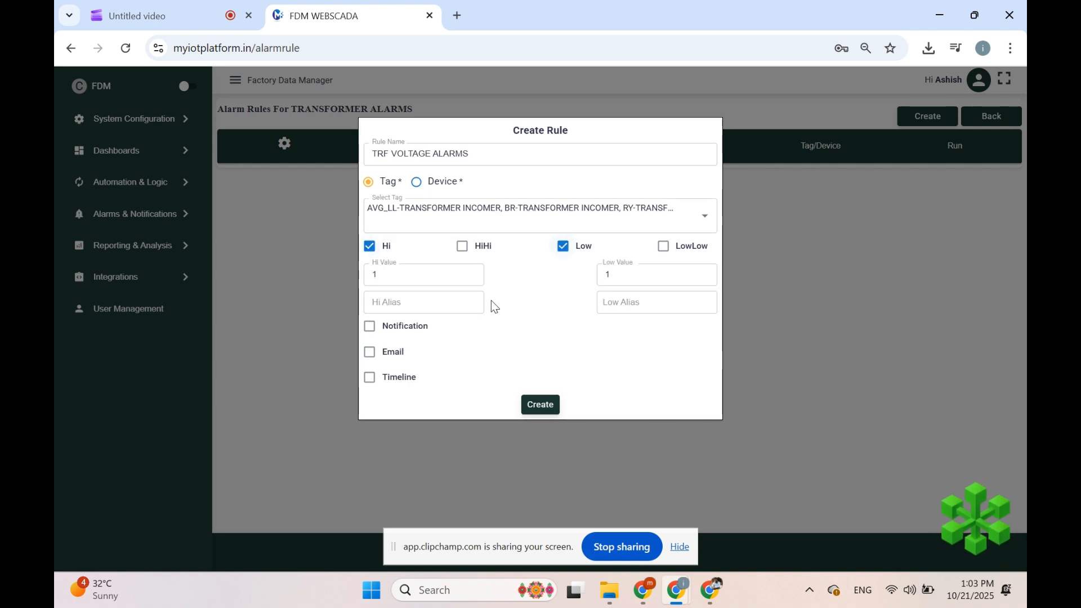
pyautogui.doubleClick(376, 275)
pyautogui.write('440')
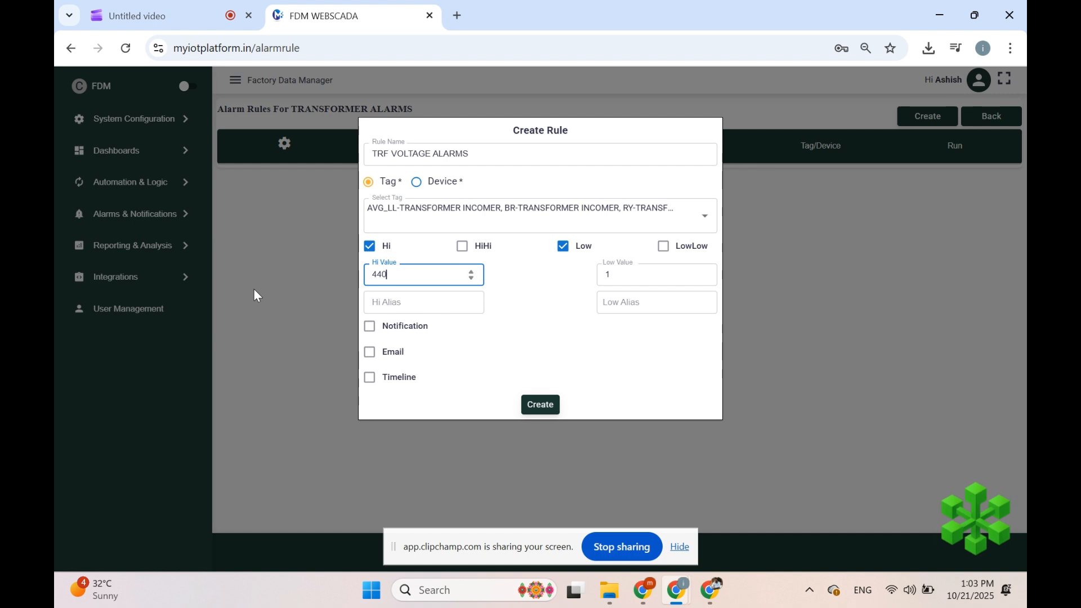
pyautogui.doubleClick(616, 276)
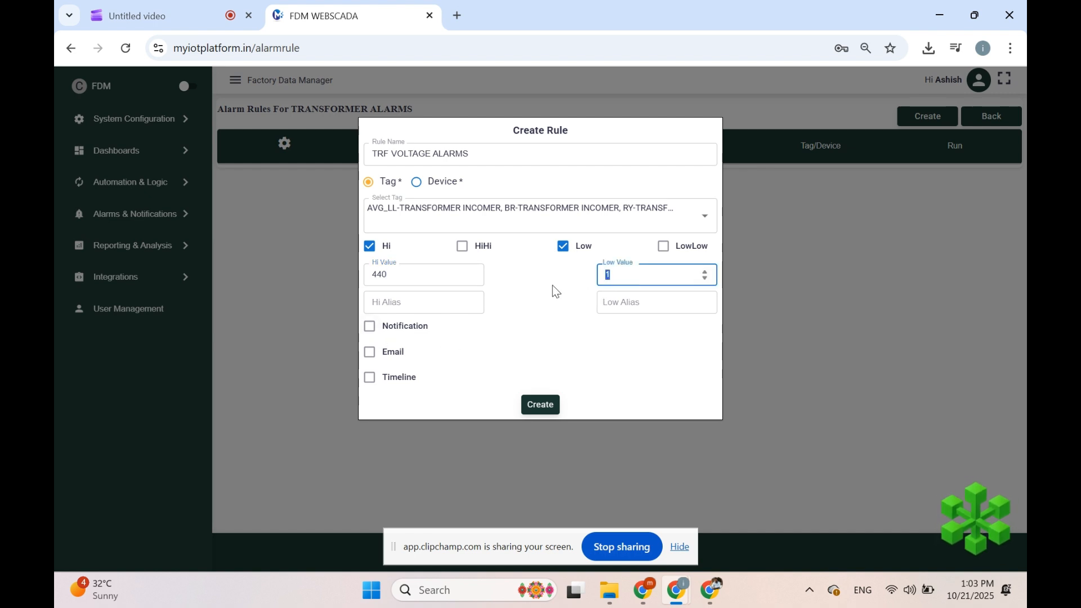
pyautogui.write('390')
# Step: Give the Hi and Low limits the aliases High Voltage Alarm and Low Voltage Alarm
pyautogui.click(451, 315)
pyautogui.click(451, 307)
pyautogui.write('H')
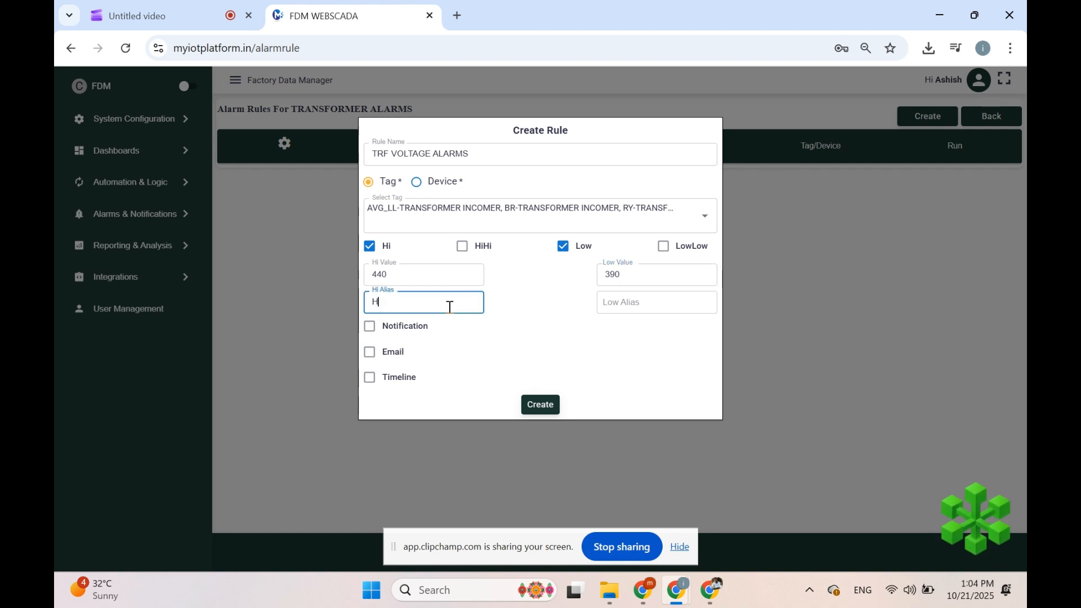
pyautogui.write('igh Voltga')
pyautogui.write('Alarm')
pyautogui.click(670, 304)
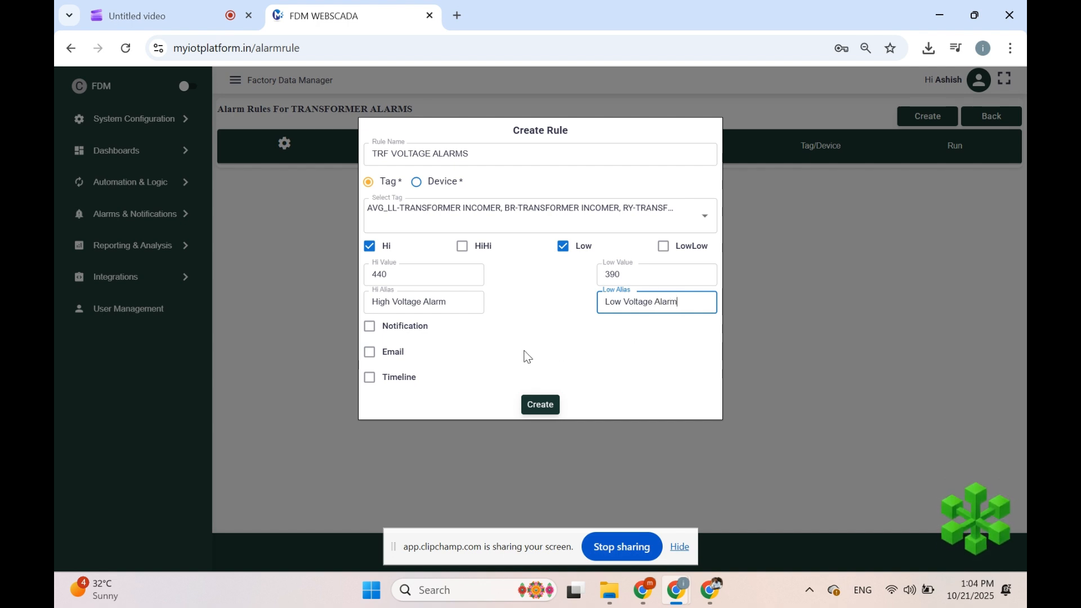
# Step: Save and run the TRF VOLTAGE ALARMS rule with its 4 tags, then go to User Management
pyautogui.click(546, 403)
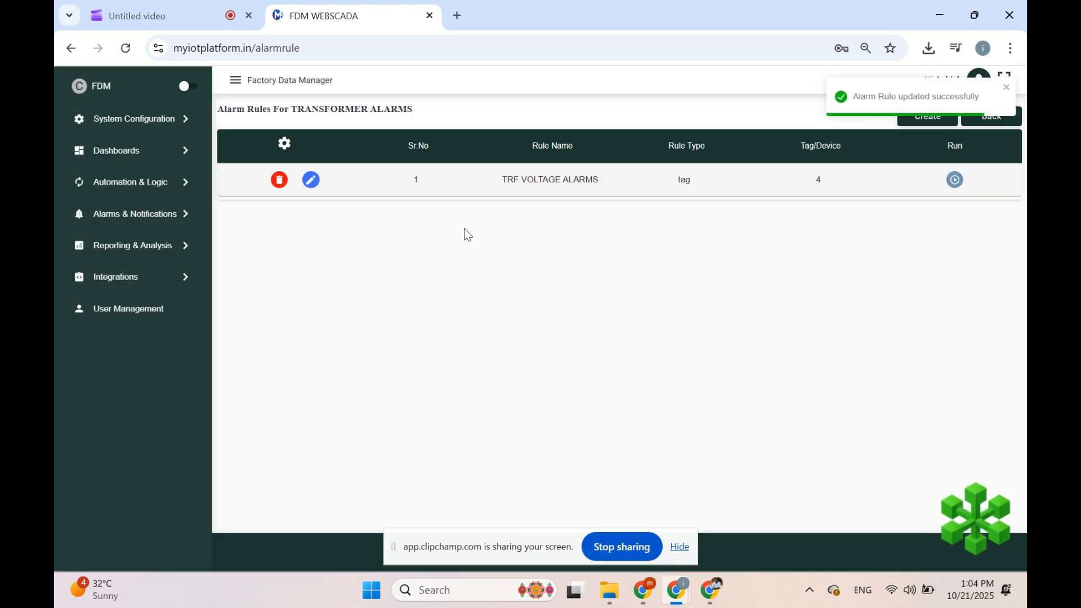
pyautogui.click(957, 181)
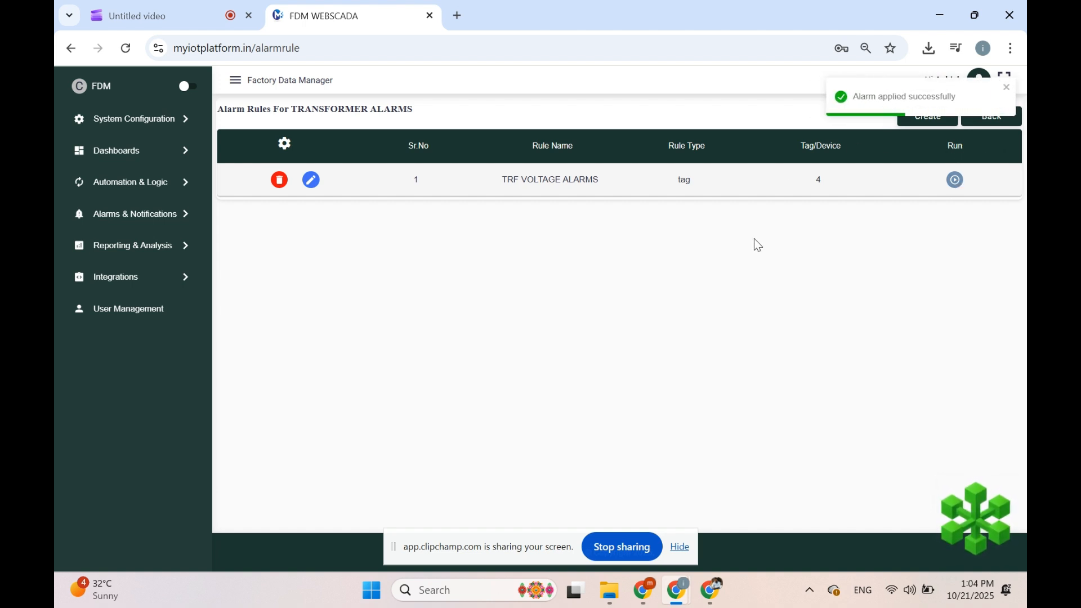
pyautogui.click(124, 321)
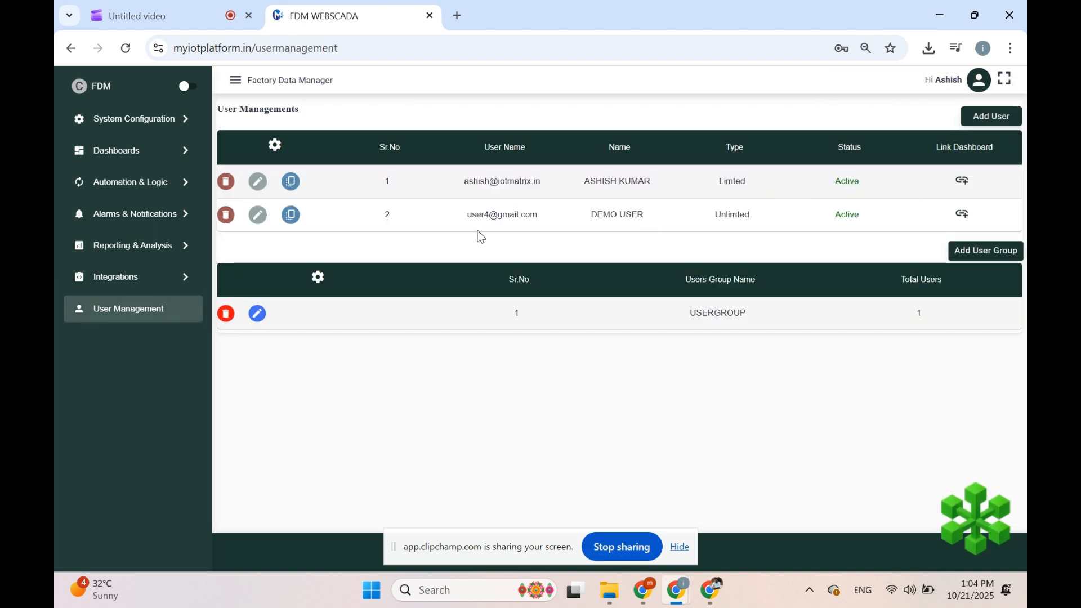
# Step: Open the second user's dashboard links and delete the Voltage Alarms page entry
pyautogui.click(963, 216)
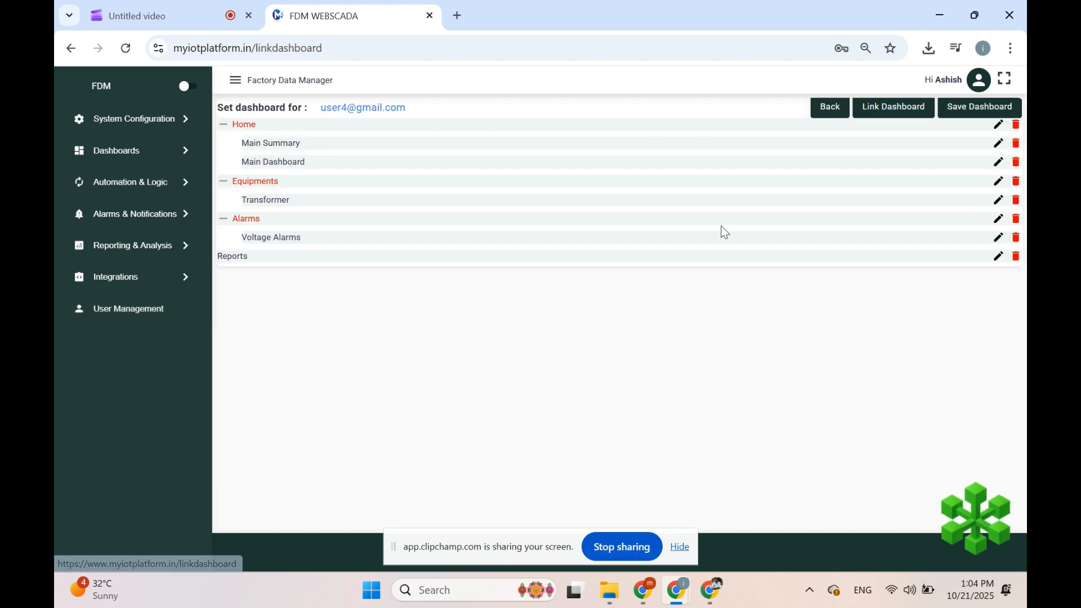
pyautogui.click(1016, 223)
pyautogui.click(616, 147)
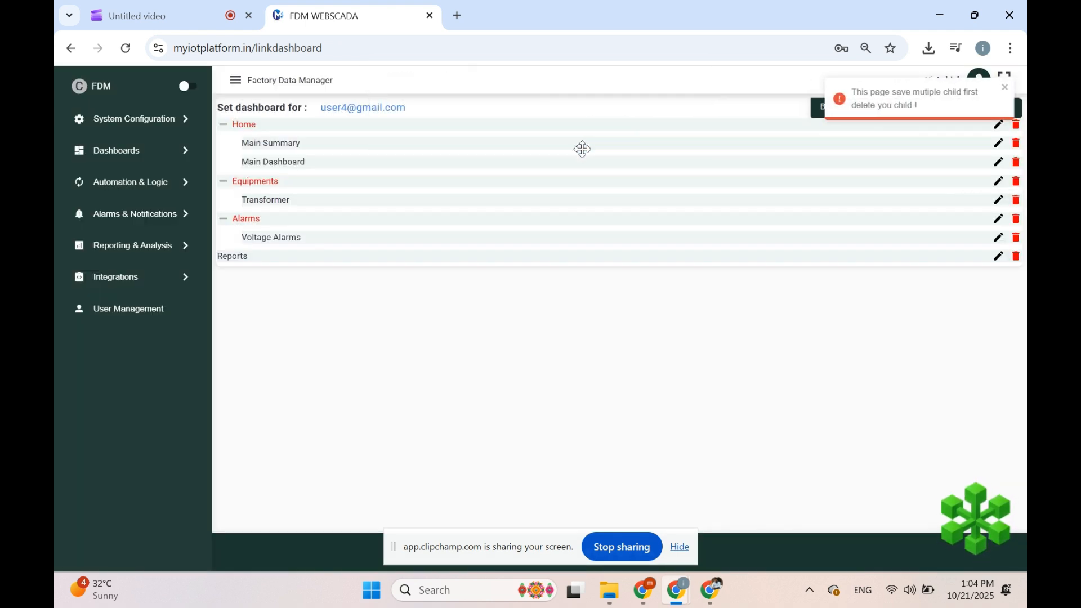
pyautogui.click(1016, 241)
pyautogui.click(611, 153)
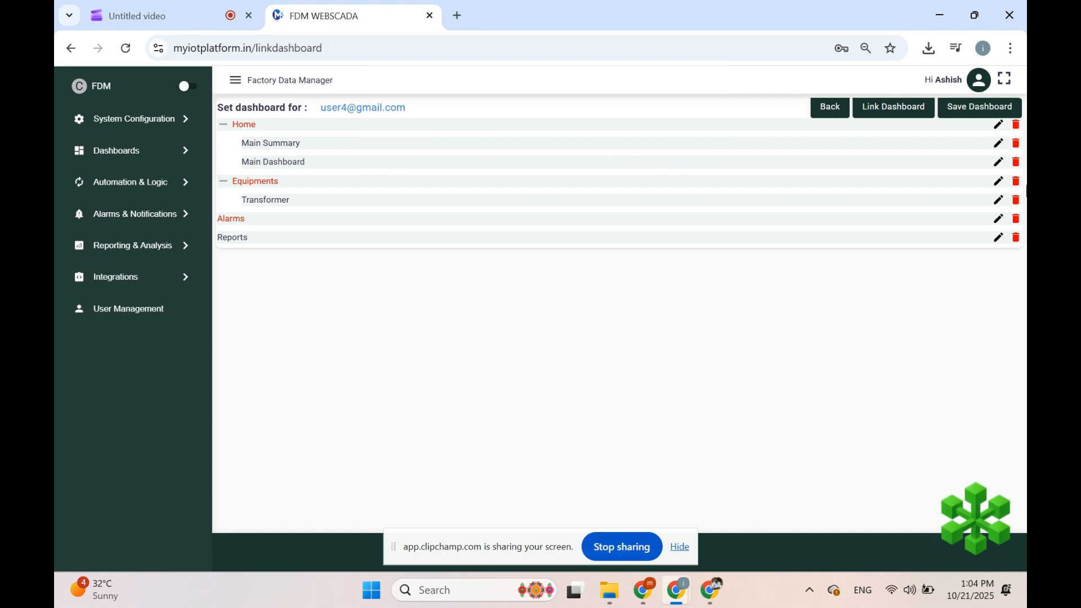
# Step: Link the TRANSFORMER ALARMS dashboard as a Dynamic entry aliased 'Transfomer Alarms'
pyautogui.click(885, 108)
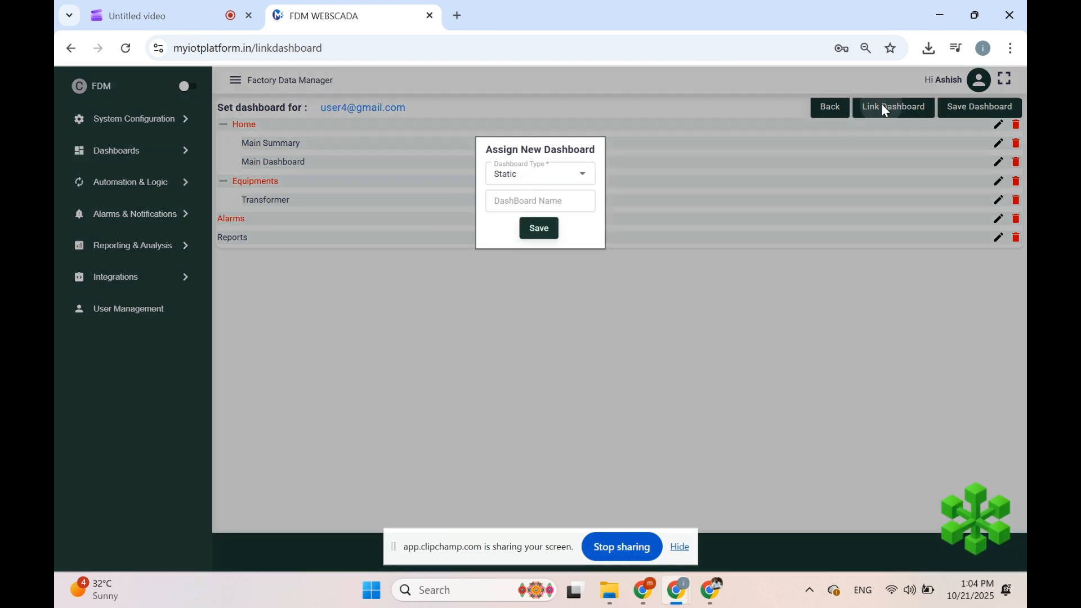
pyautogui.click(537, 174)
pyautogui.click(531, 222)
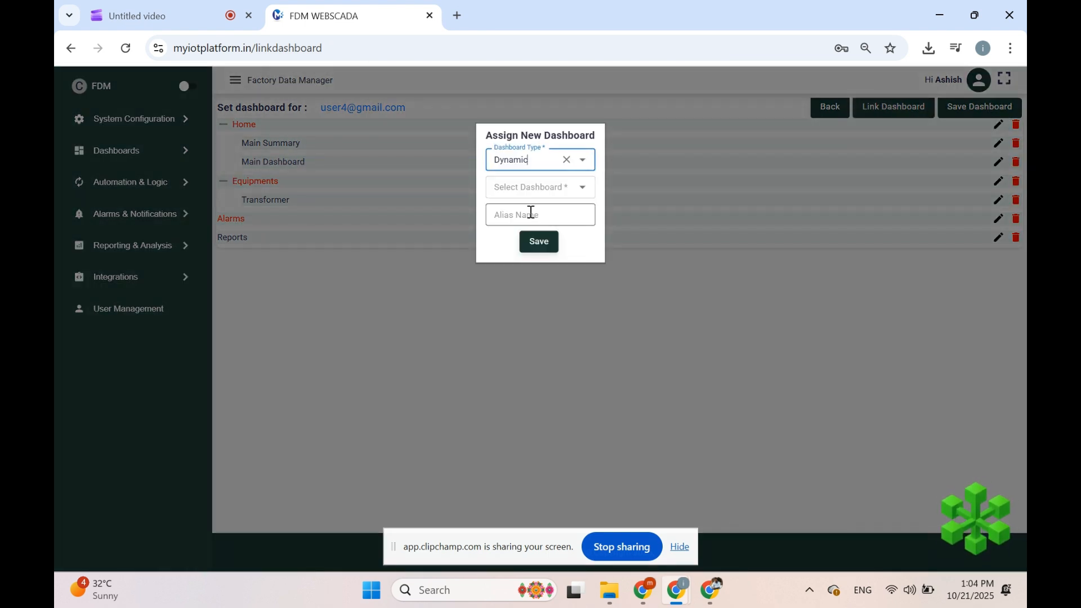
pyautogui.click(525, 186)
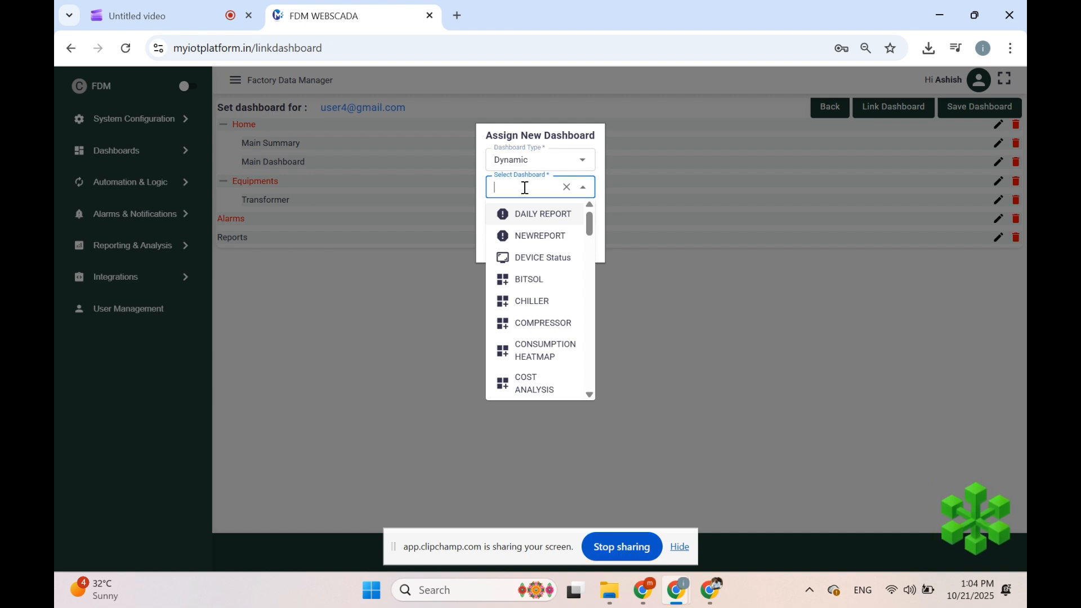
pyautogui.write('tra')
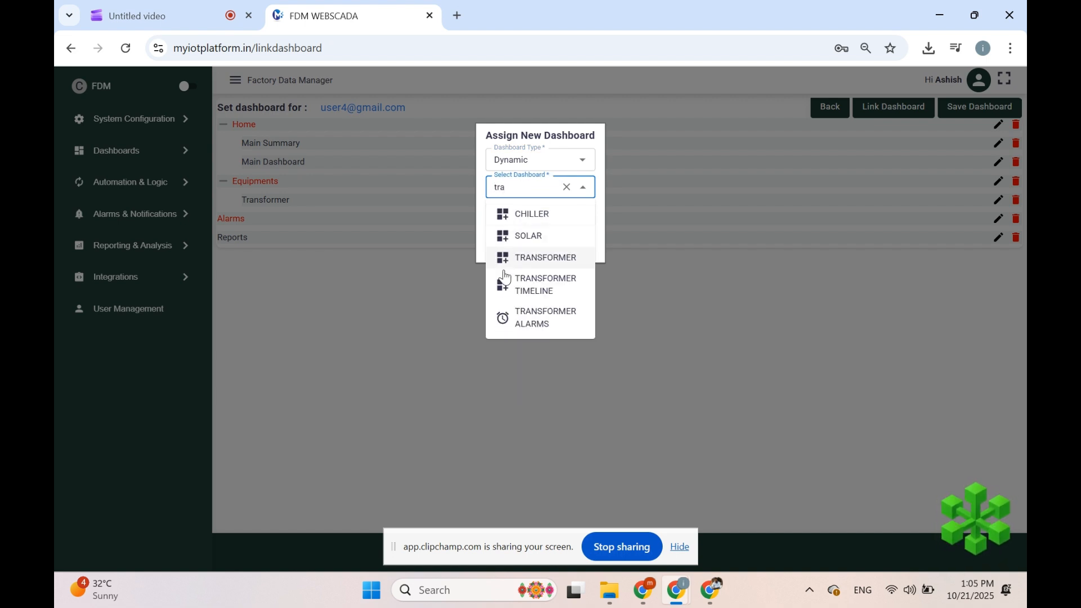
pyautogui.click(563, 320)
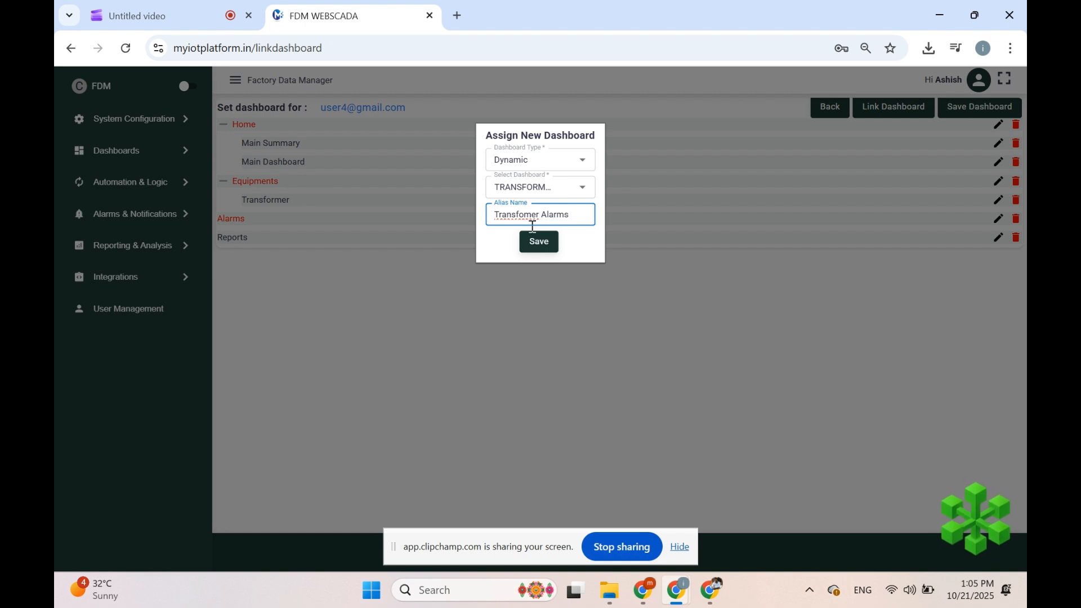
pyautogui.click(537, 243)
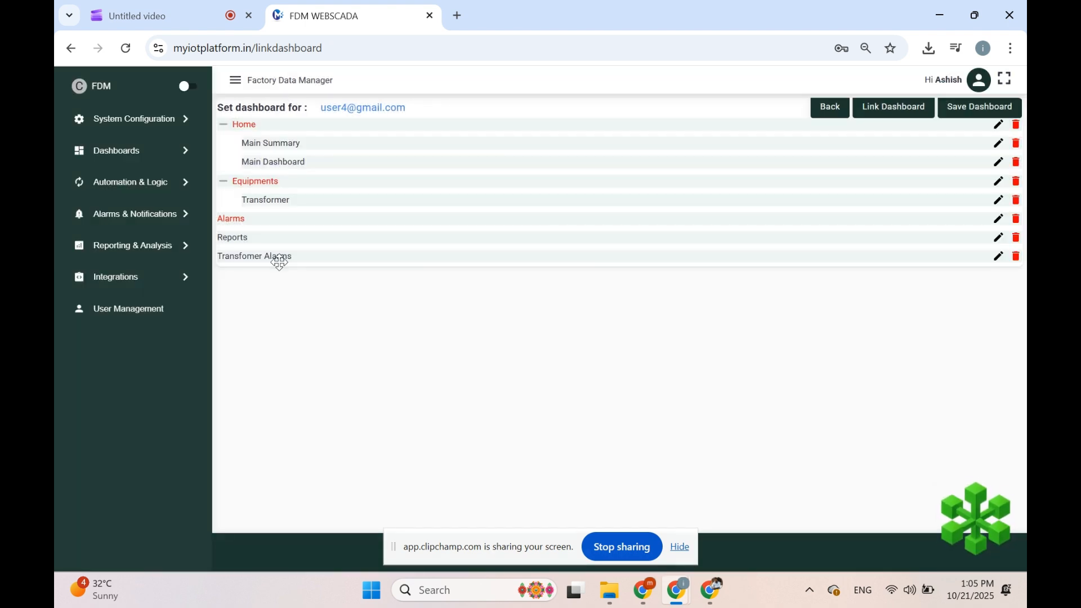
# Step: Nest Transfomer Alarms under Alarms and save the dashboard layout
pyautogui.moveTo(279, 262); pyautogui.dragTo(261, 243)
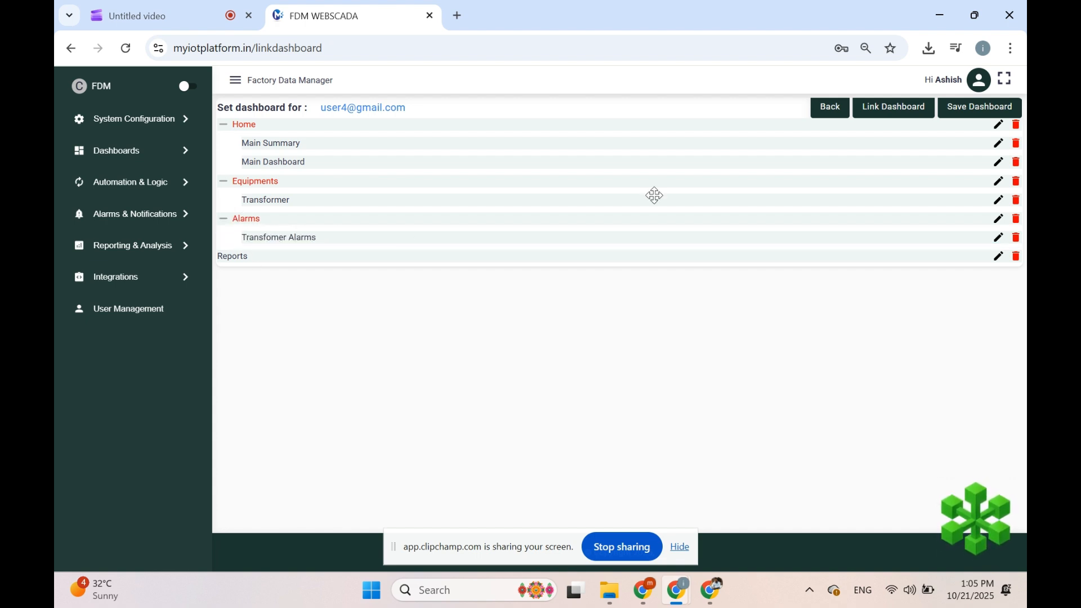
pyautogui.click(993, 116)
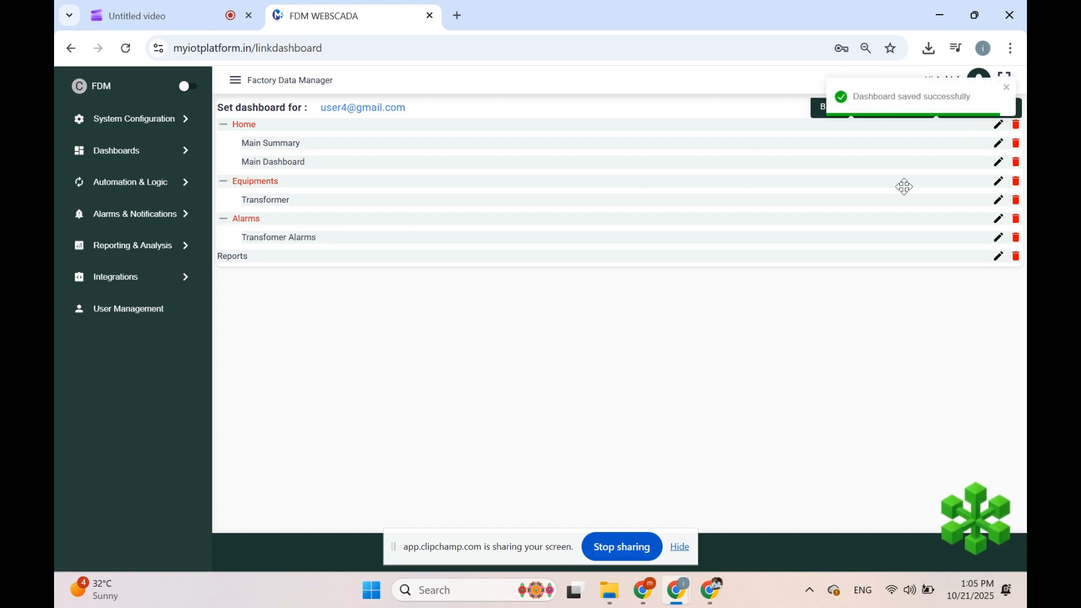
# Step: Open myiotplatform.in in a new browser tab
pyautogui.click(457, 16)
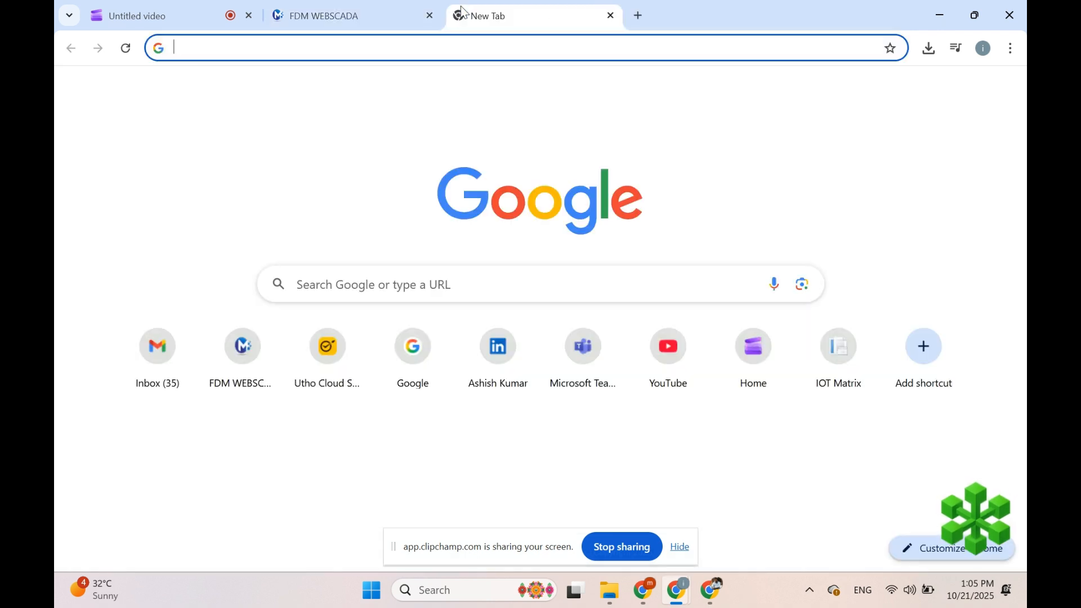
pyautogui.write('my')
pyautogui.press('Return')
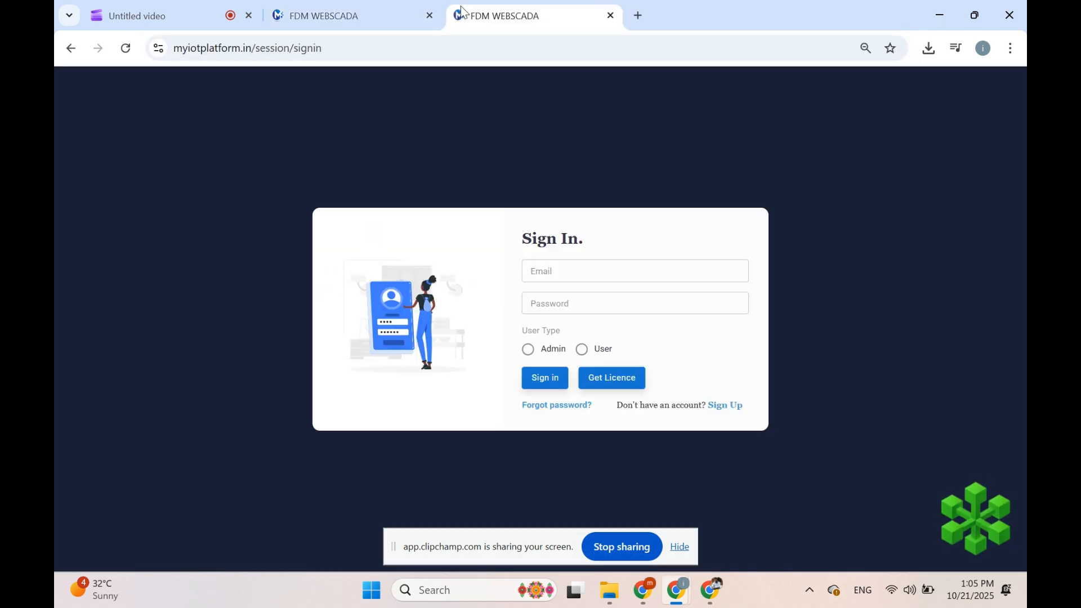
# Step: Sign in with the linked user's e-mail and password as account type User
pyautogui.click(601, 274)
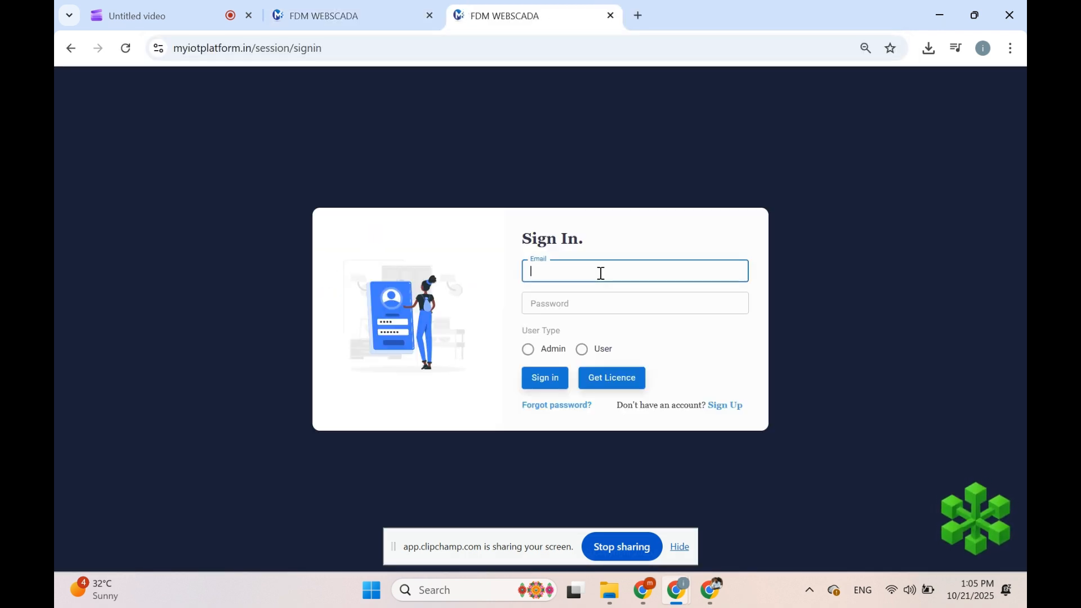
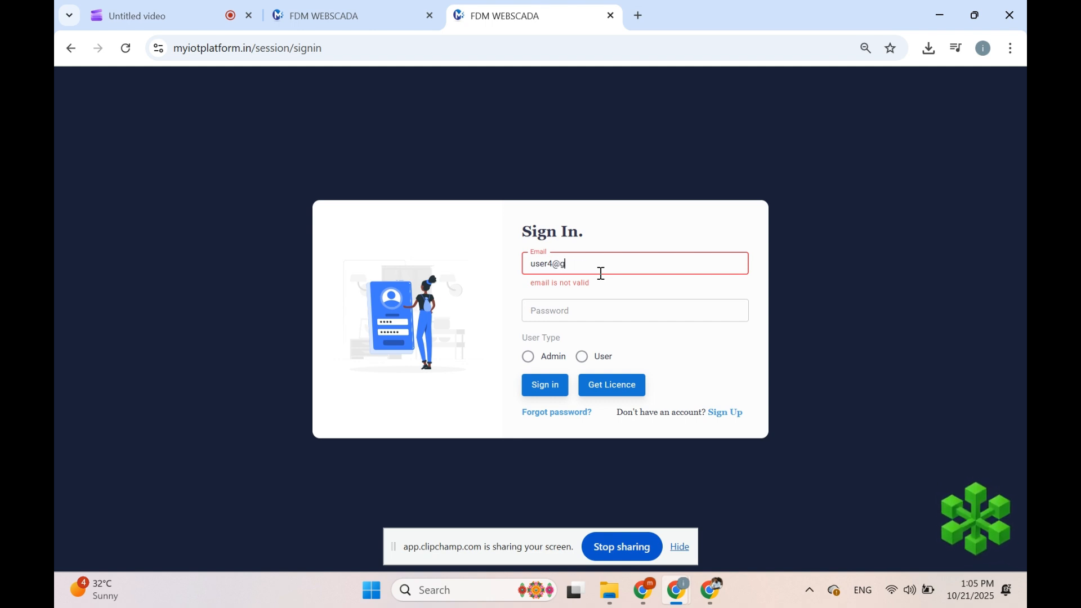
pyautogui.press('Tab')
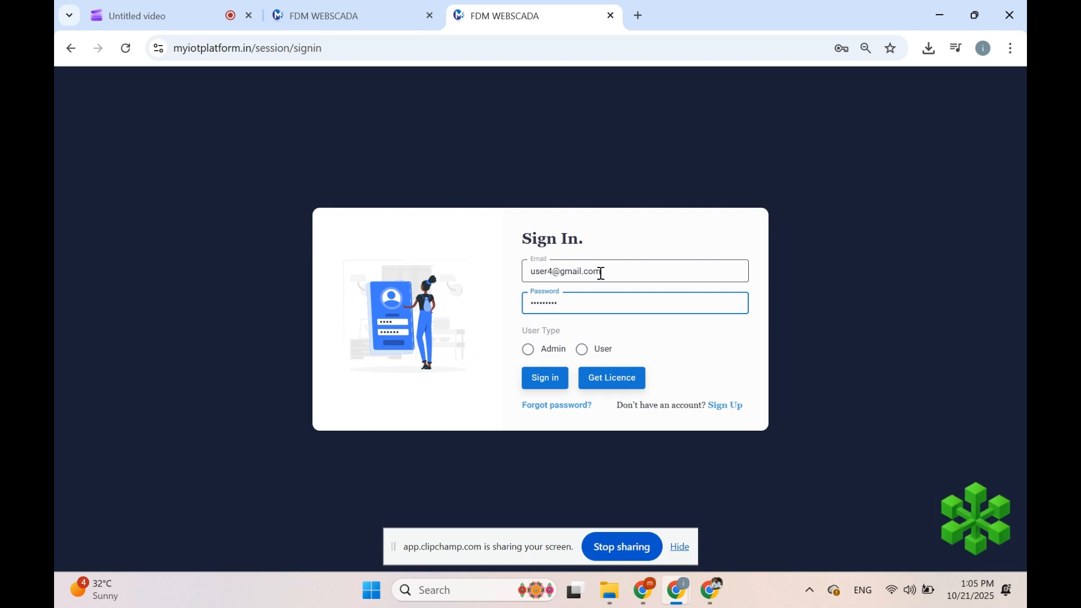
pyautogui.click(583, 350)
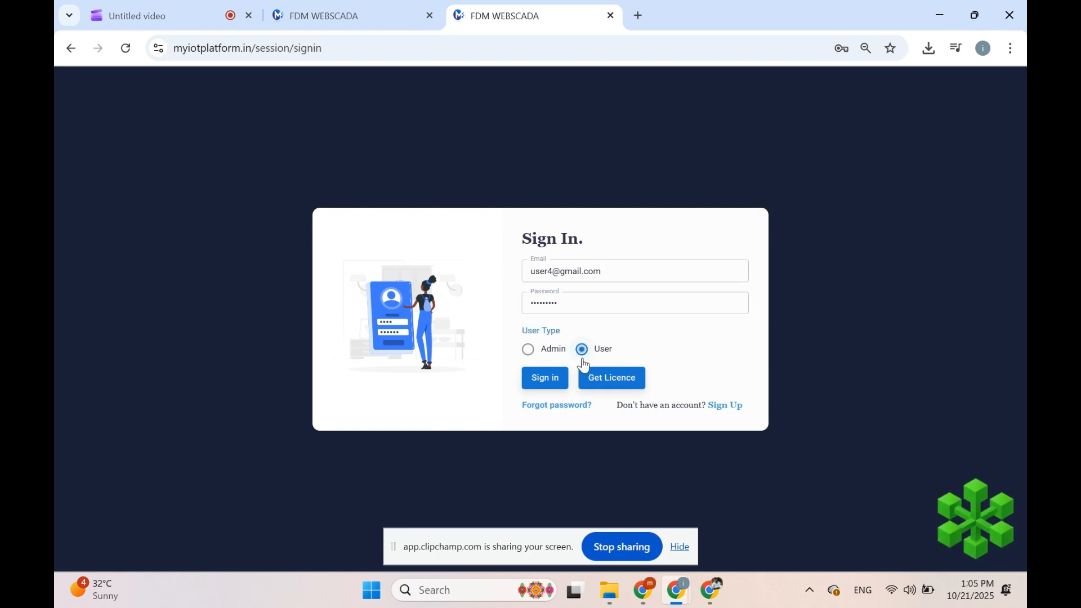
pyautogui.click(555, 380)
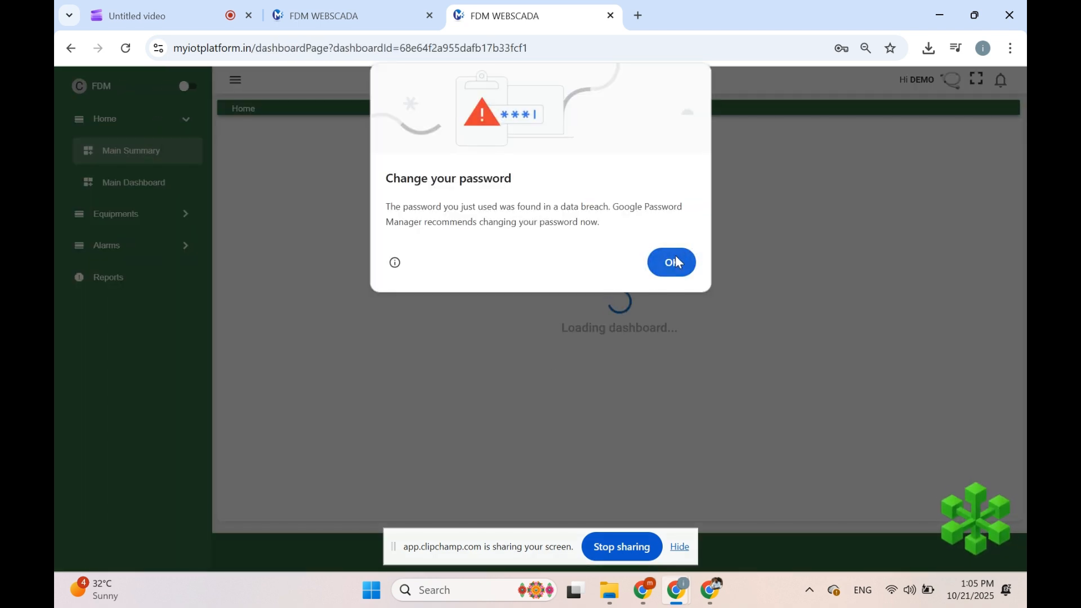
# Step: Dismiss the password warning and open Alarms > Transfomer Alarms, showing the 389.7 Low Voltage Alarm
pyautogui.click(673, 262)
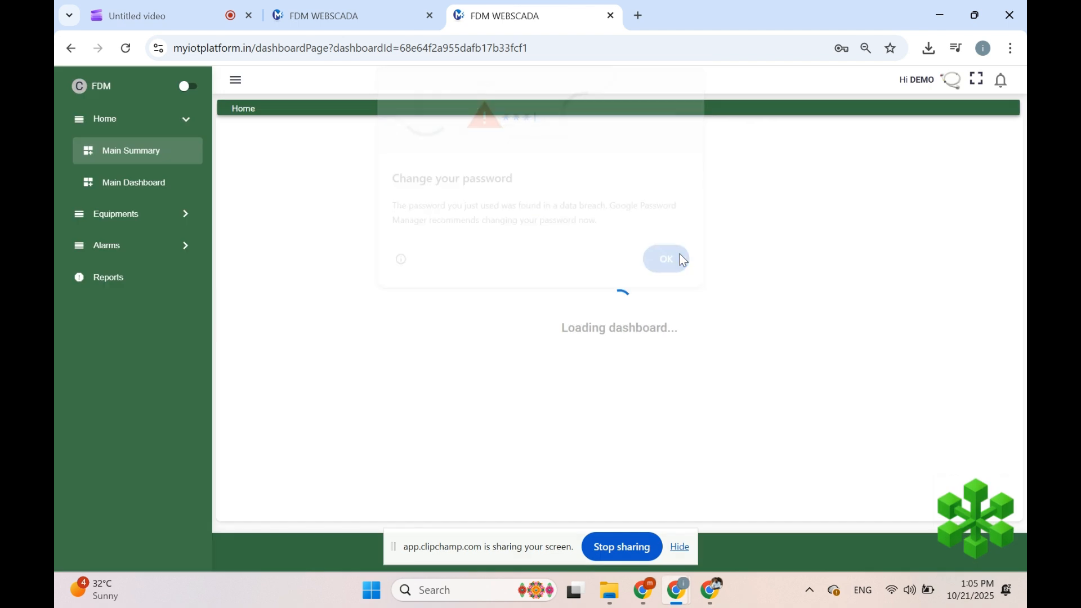
pyautogui.click(134, 249)
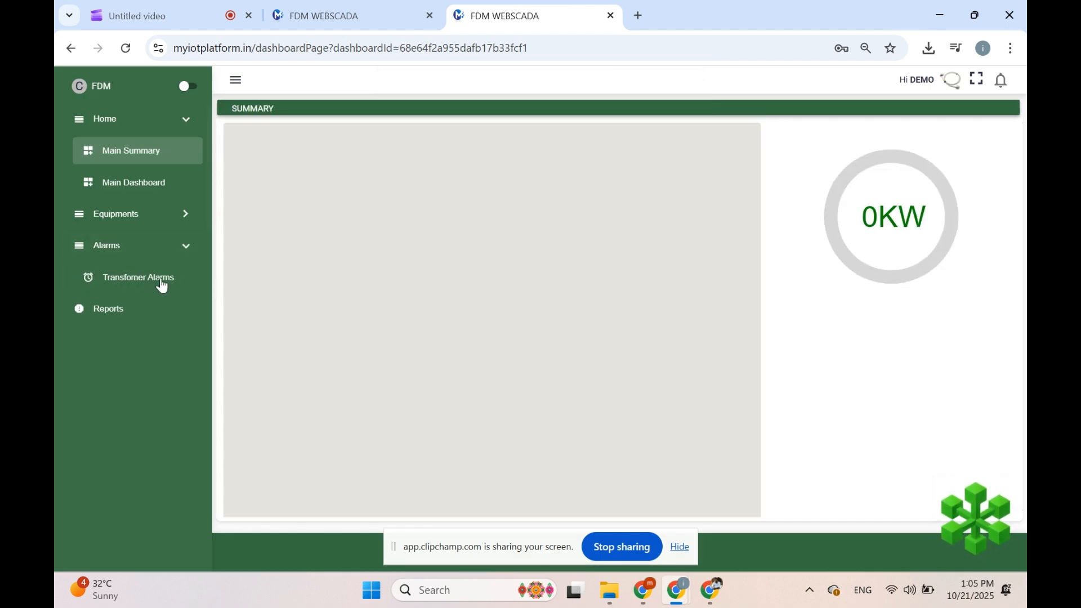
pyautogui.click(156, 276)
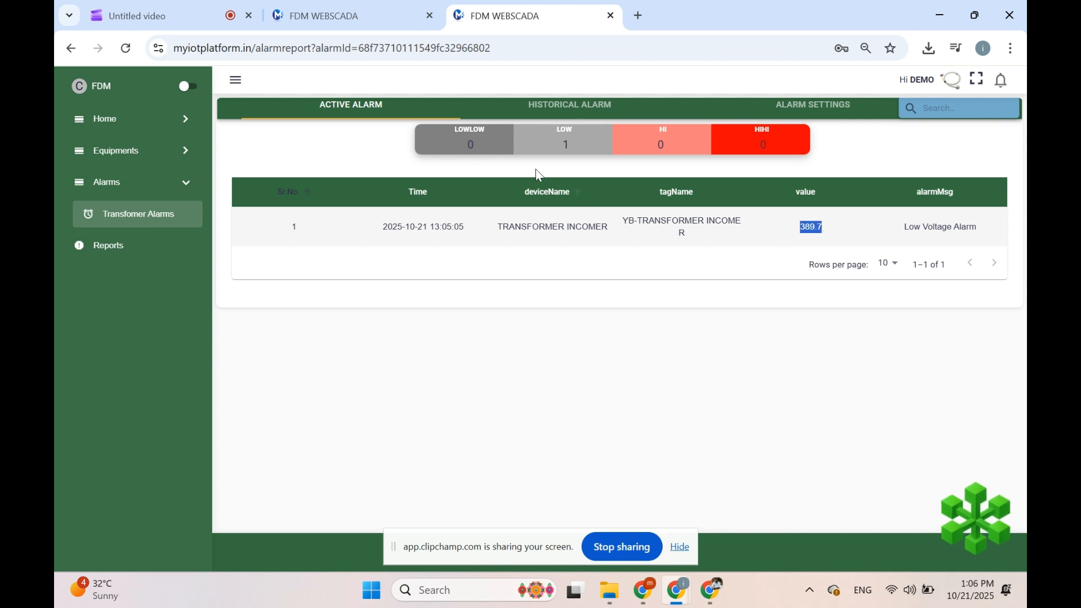
# Step: Show historical alarms sorted by duration descending, with the 5 min 0 sec alarm first
pyautogui.click(549, 109)
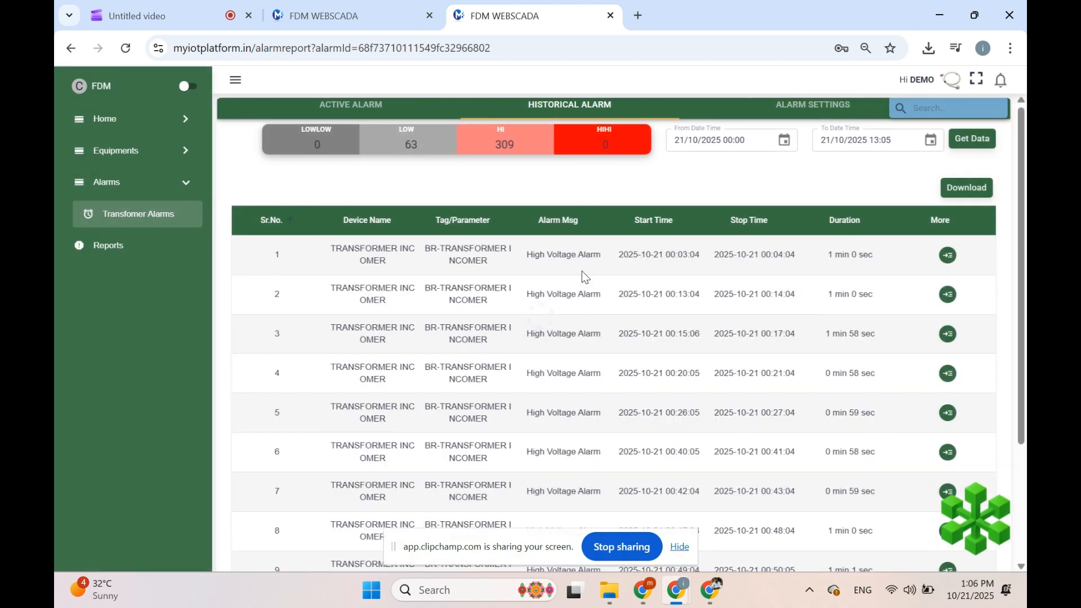
pyautogui.click(851, 228)
pyautogui.click(850, 228)
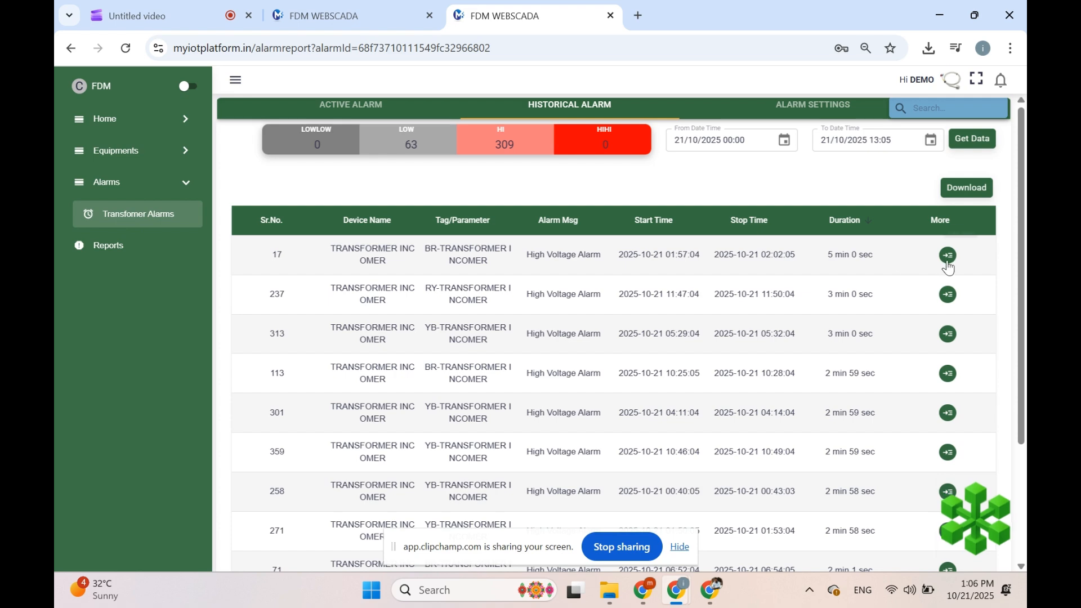
pyautogui.click(949, 256)
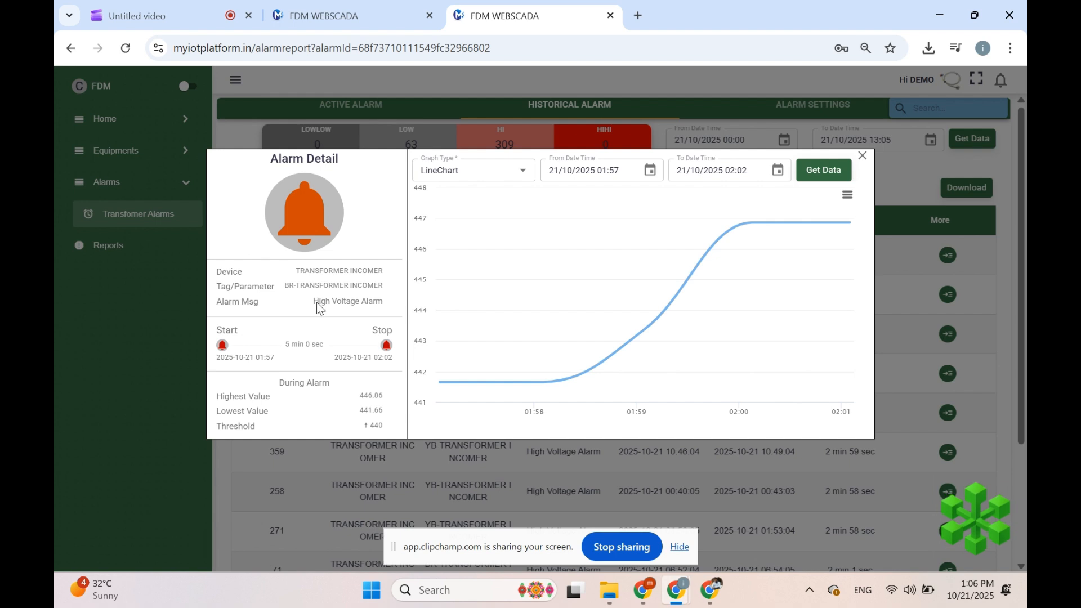
pyautogui.moveTo(315, 304); pyautogui.dragTo(406, 303)
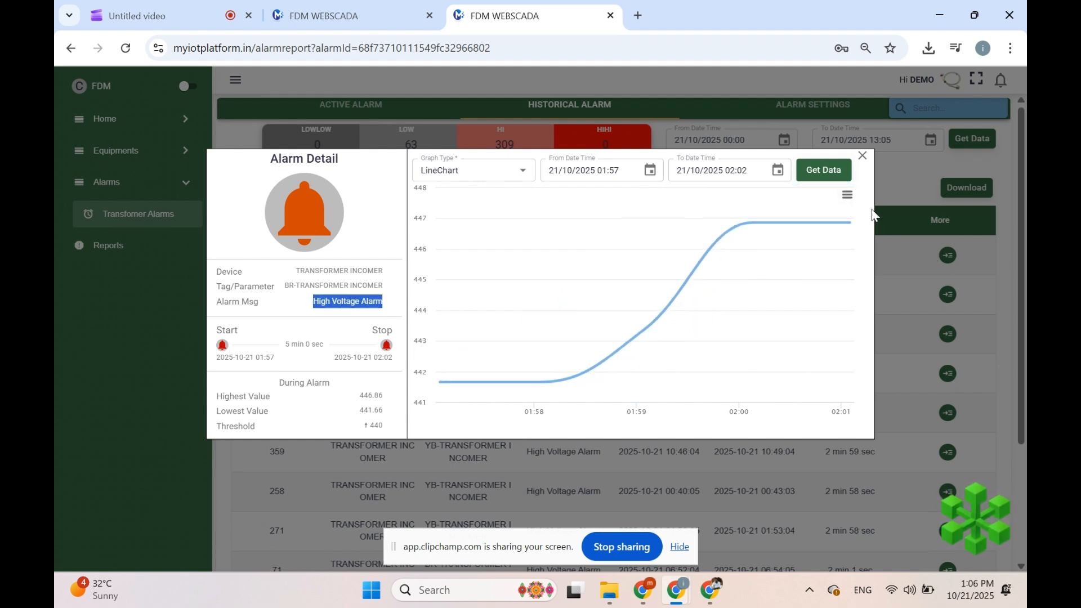
pyautogui.click(857, 157)
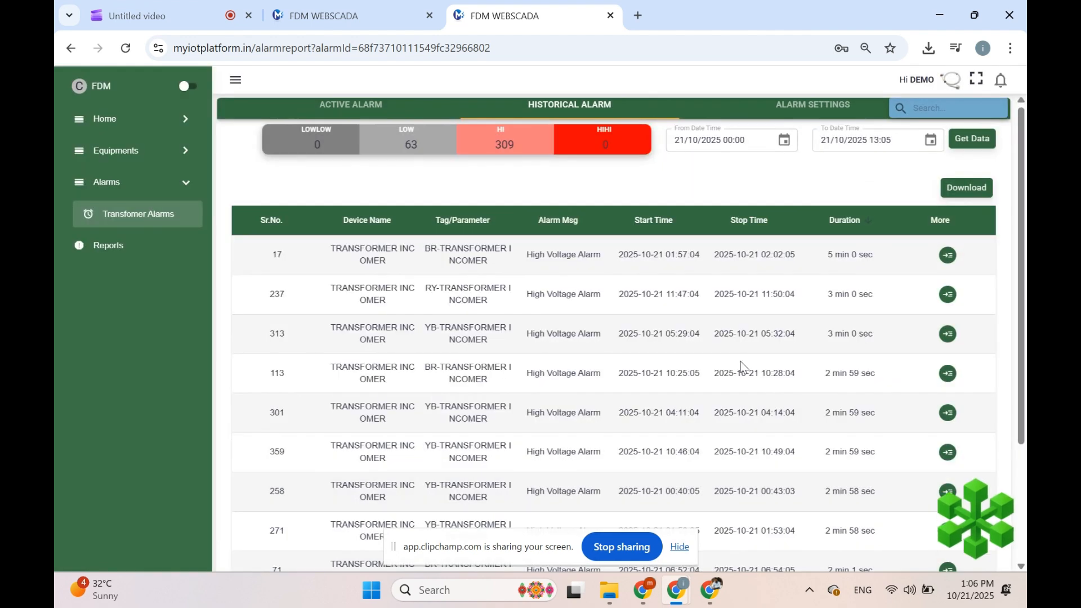
# Step: Re-save the TRF VOLTAGE ALARMS rule (Hi 440, Low 390) in Alarm Settings and run it
pyautogui.click(816, 109)
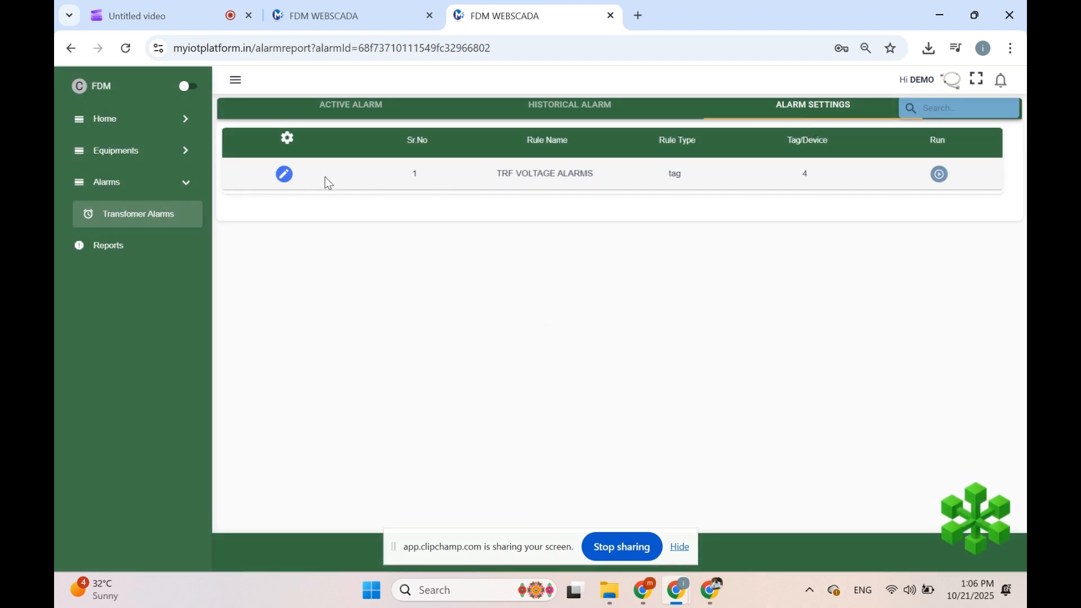
pyautogui.click(284, 176)
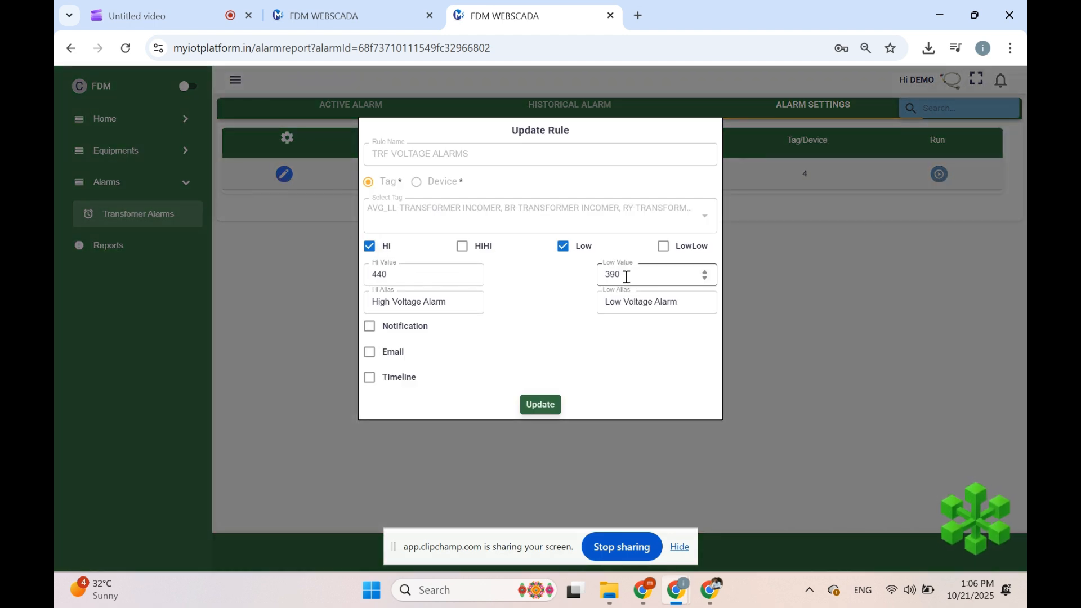
pyautogui.click(540, 405)
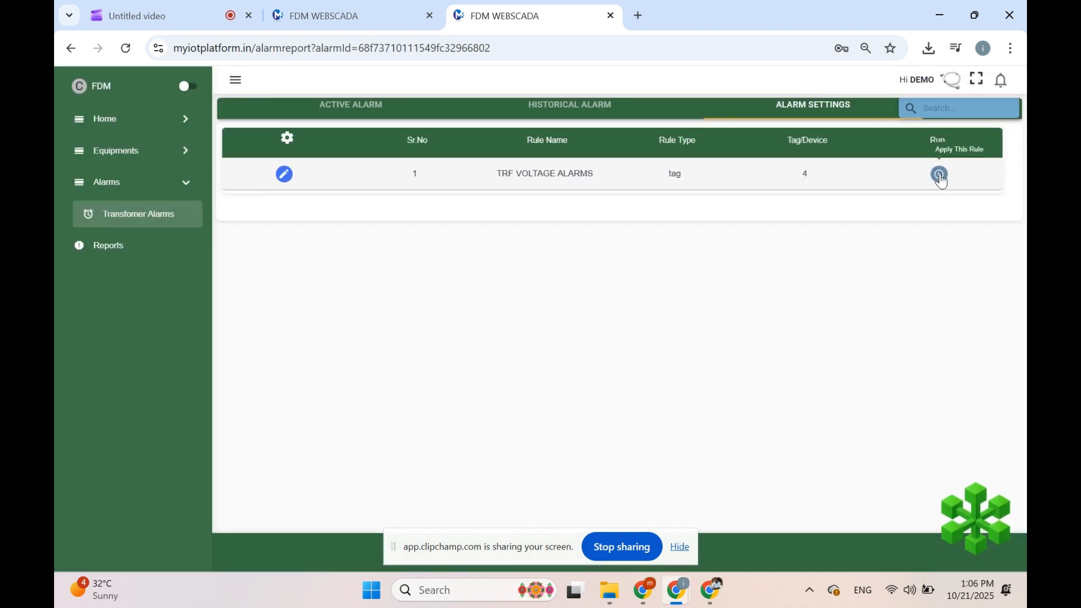
pyautogui.click(940, 175)
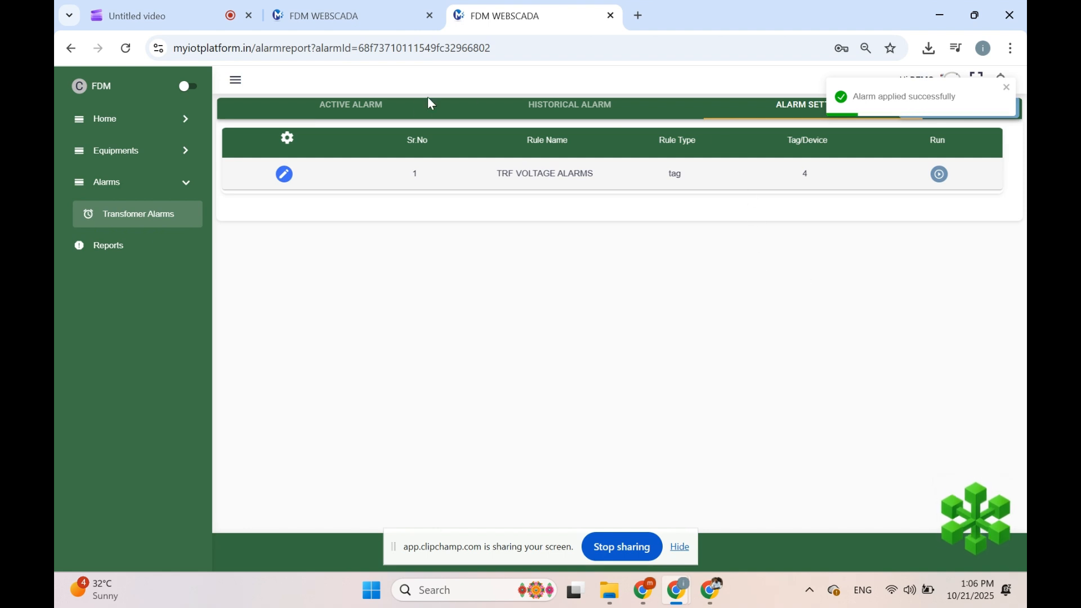
# Step: Check that Active Alarms is empty, then return to Historical Alarms (63 Low, 309 Hi)
pyautogui.click(350, 108)
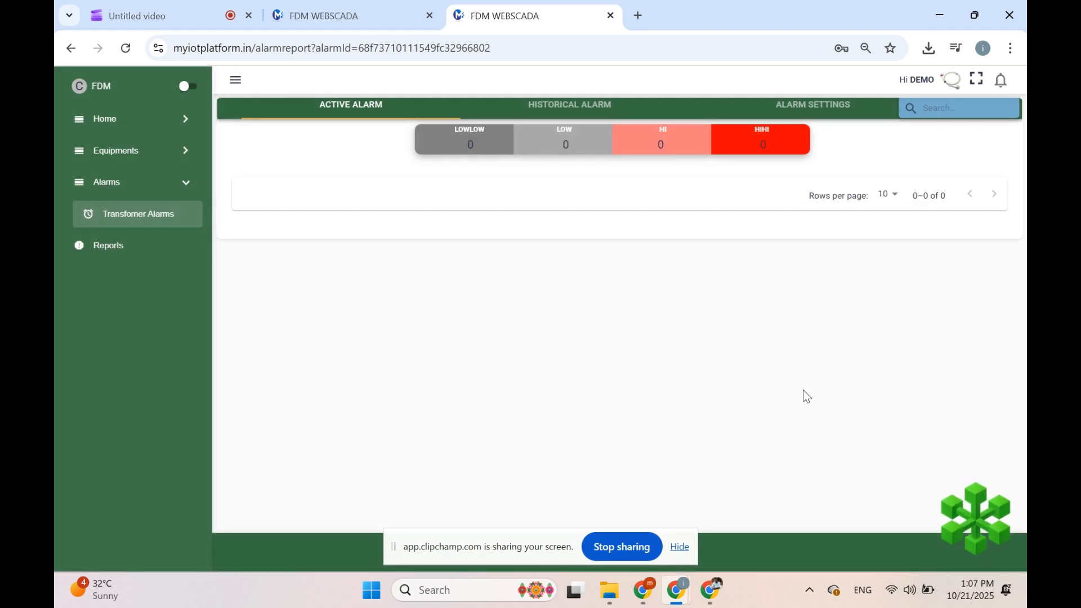
pyautogui.click(572, 109)
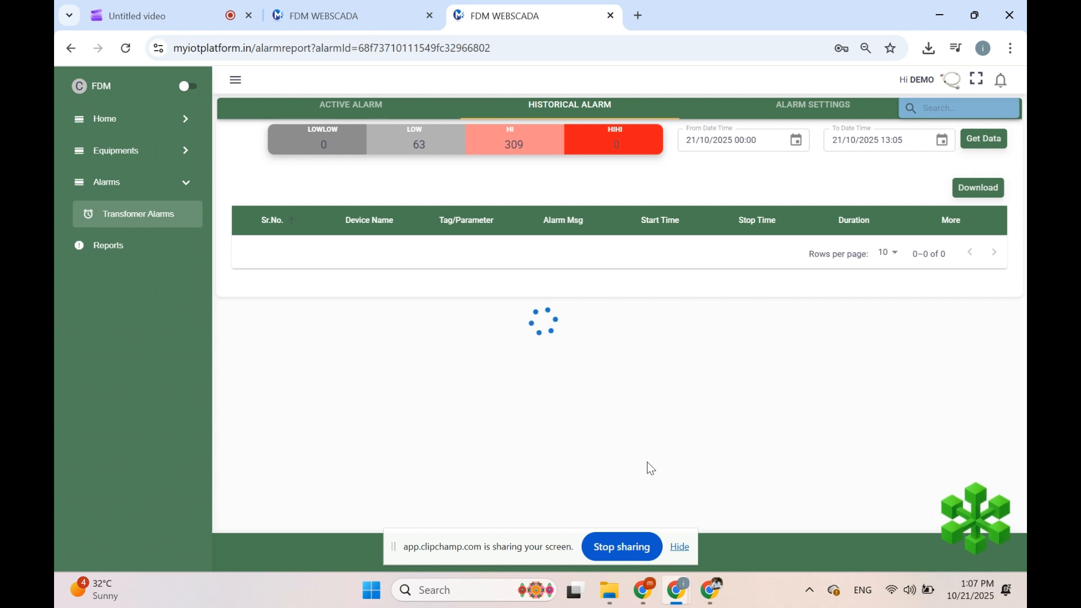